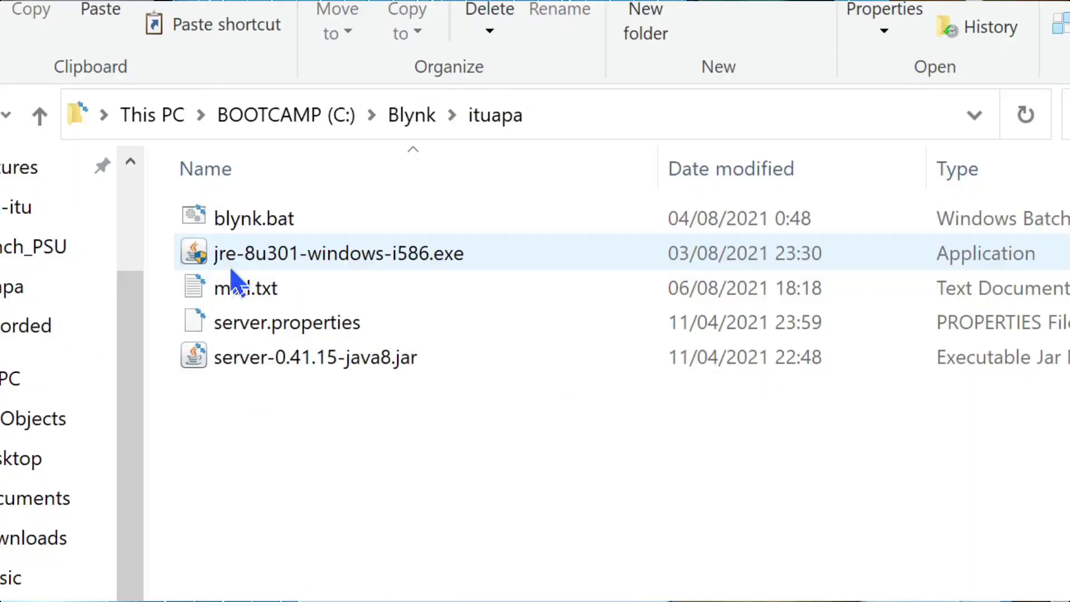
Open server.properties from the ituapa folder in Notepad and examine its admin email and admin password lines
mouse_move(259, 268)
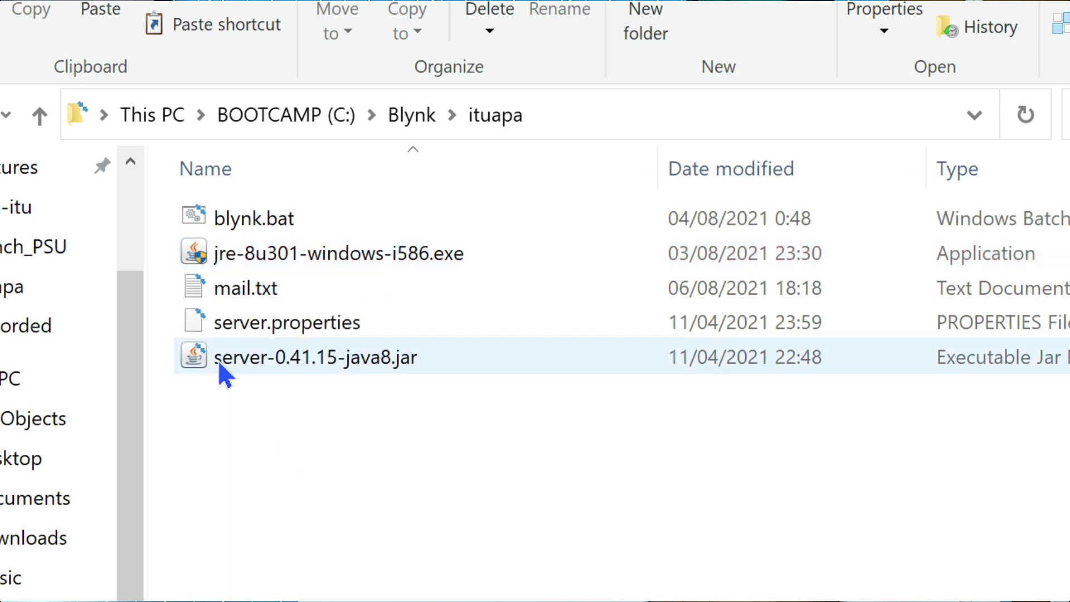
left_click(256, 258)
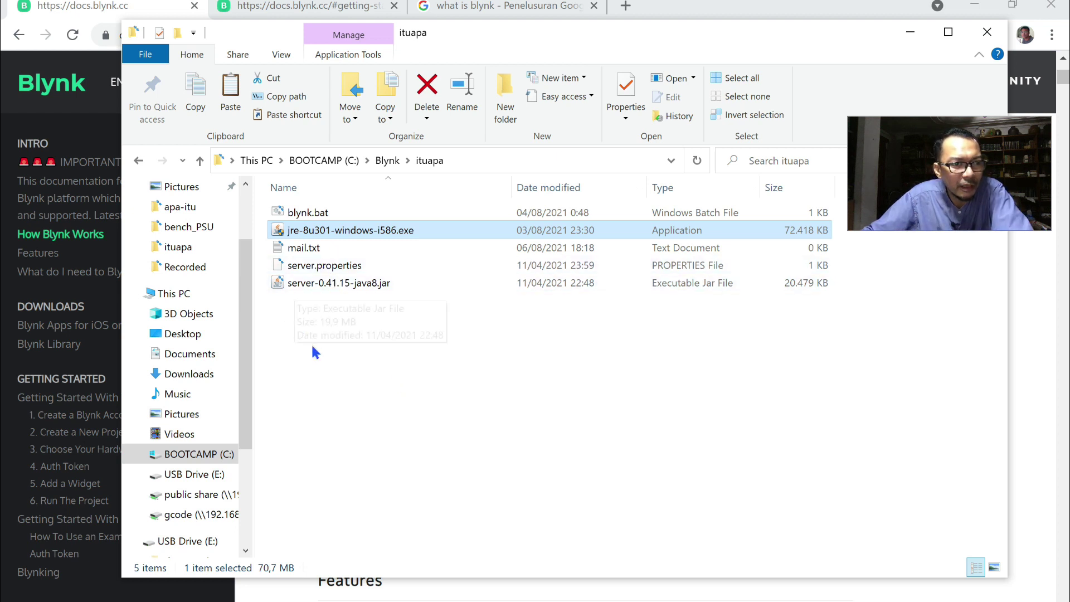
right_click(318, 265)
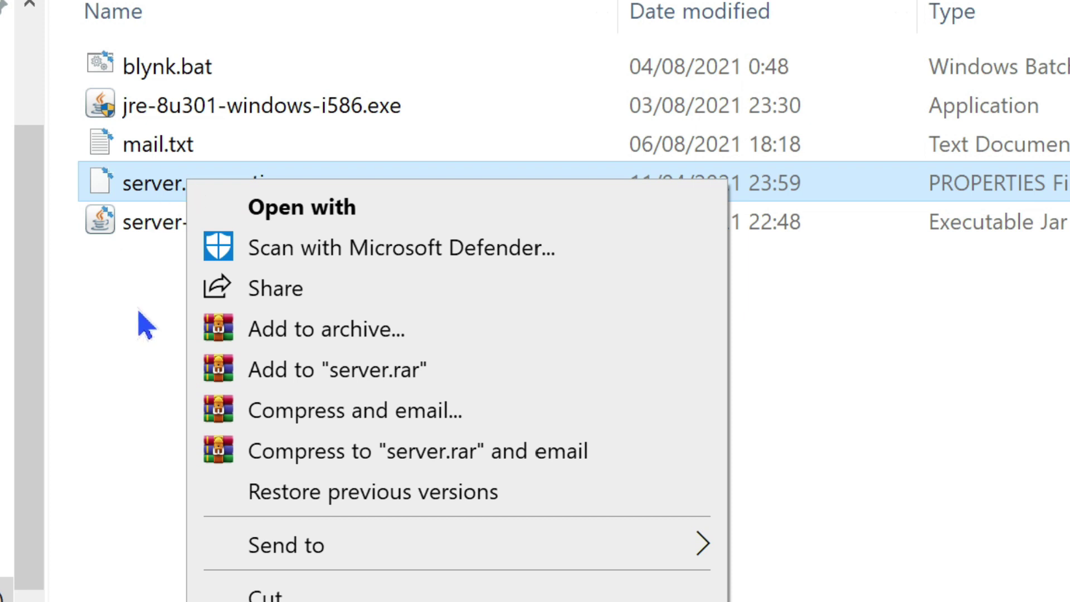
left_click(190, 194)
right_click(189, 186)
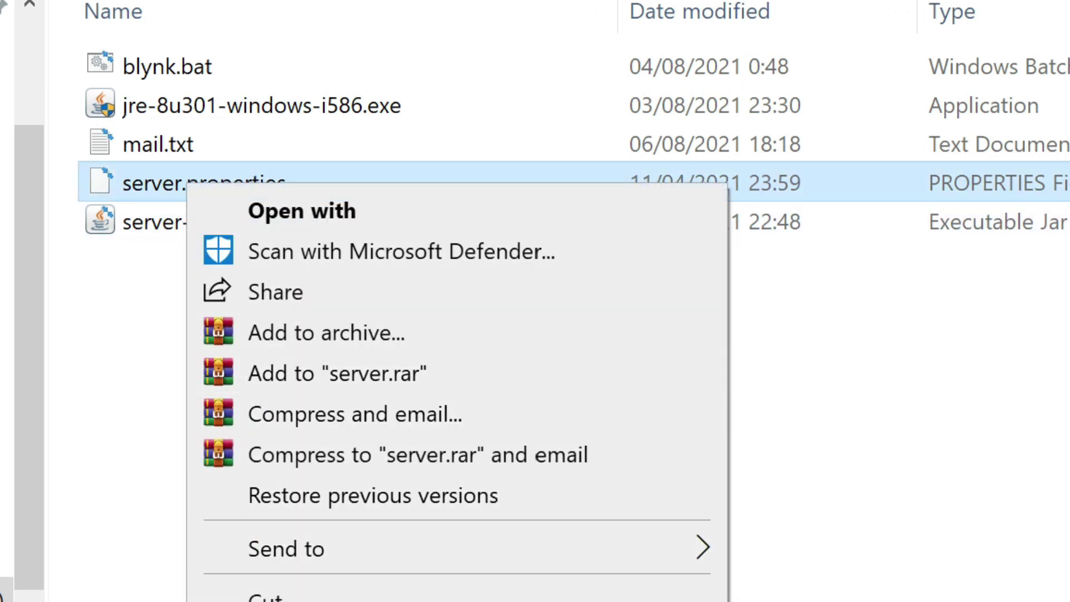
left_click(292, 218)
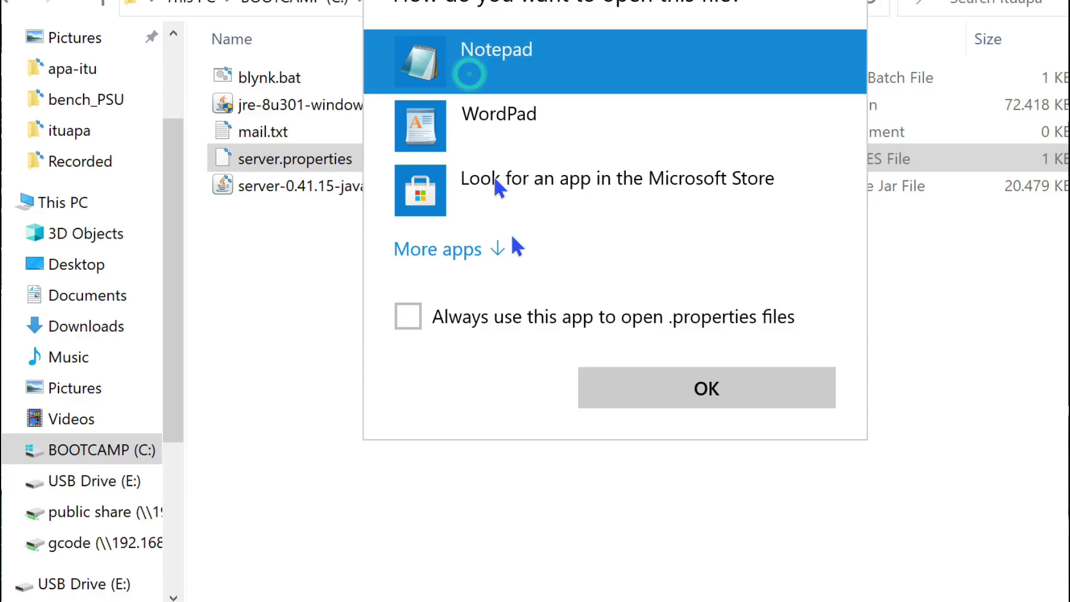
left_click(701, 389)
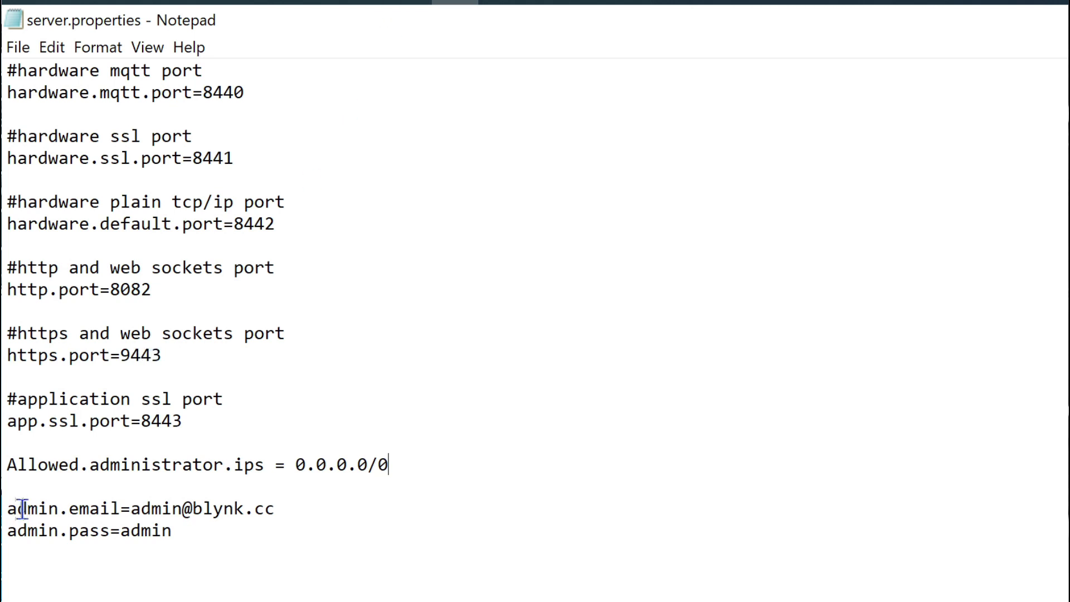
left_click_drag(22, 508, 183, 545)
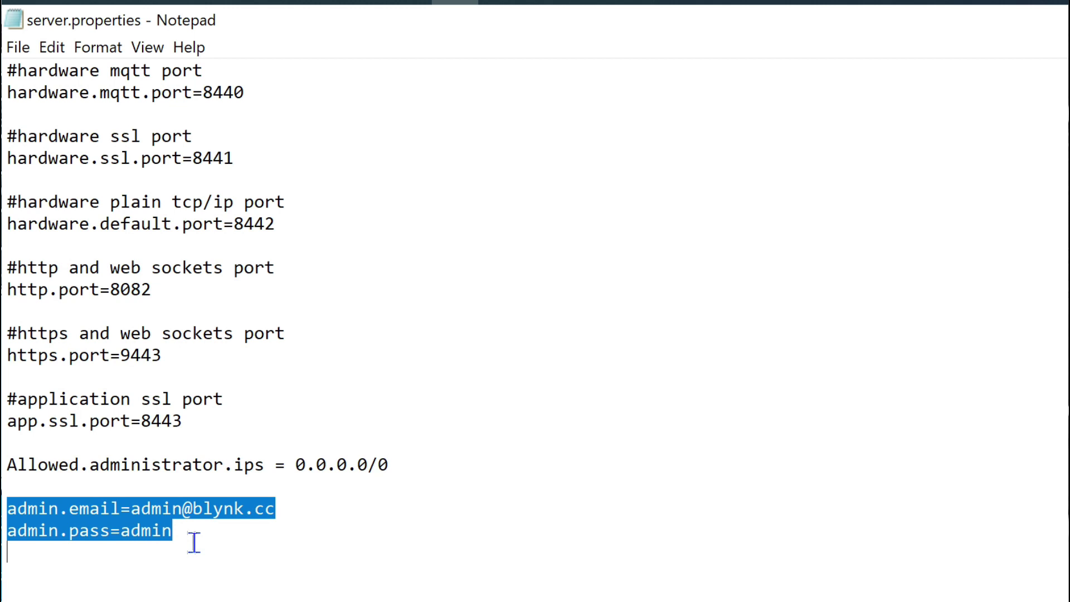
left_click(197, 538)
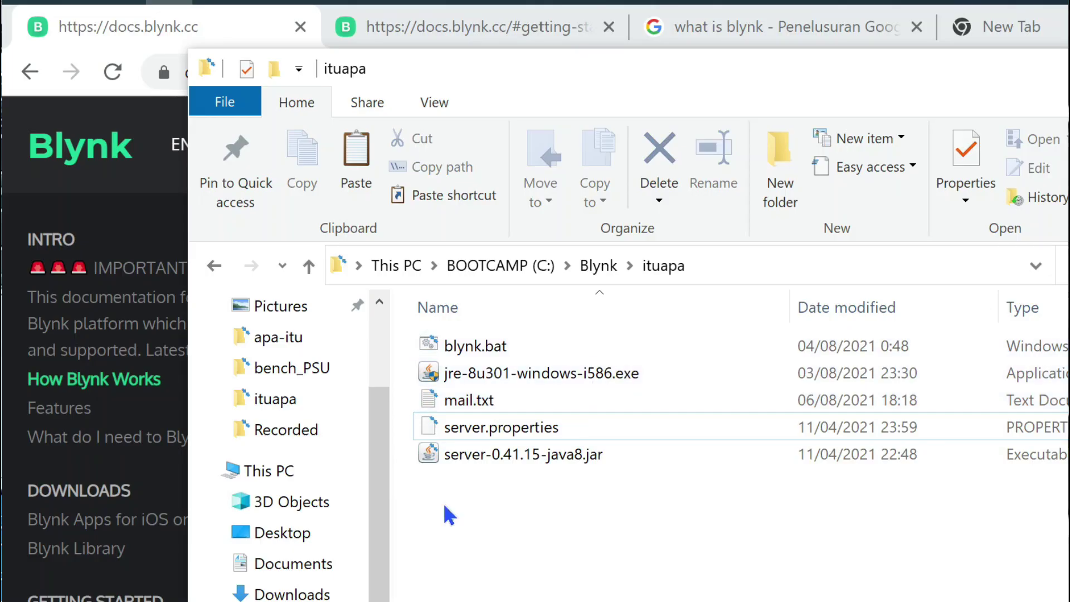
Open blynk.bat for editing and examine the program name and jar path in its start line
right_click(467, 357)
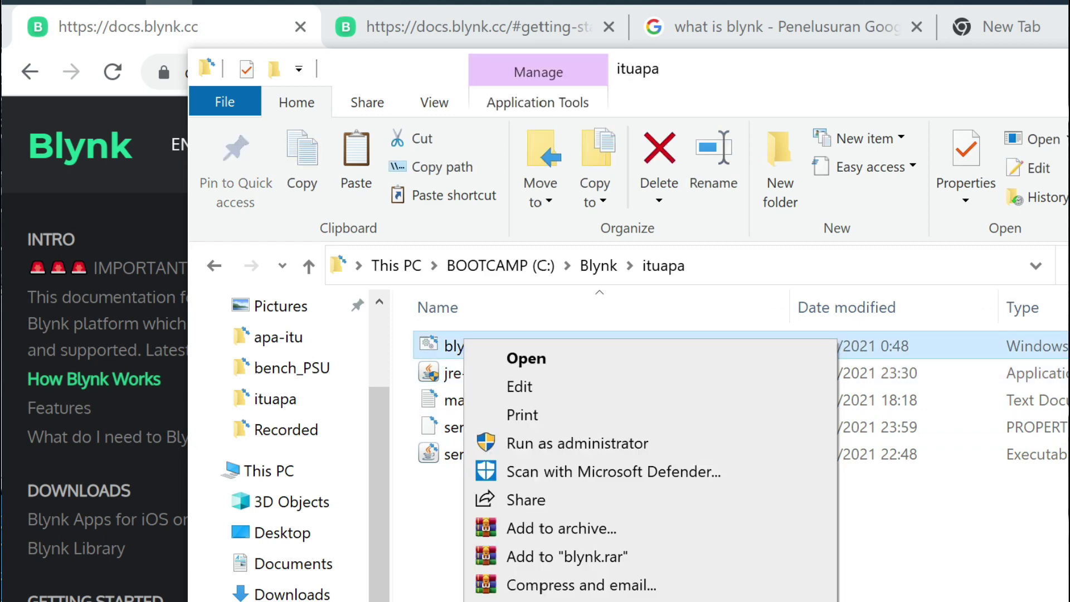
left_click(543, 385)
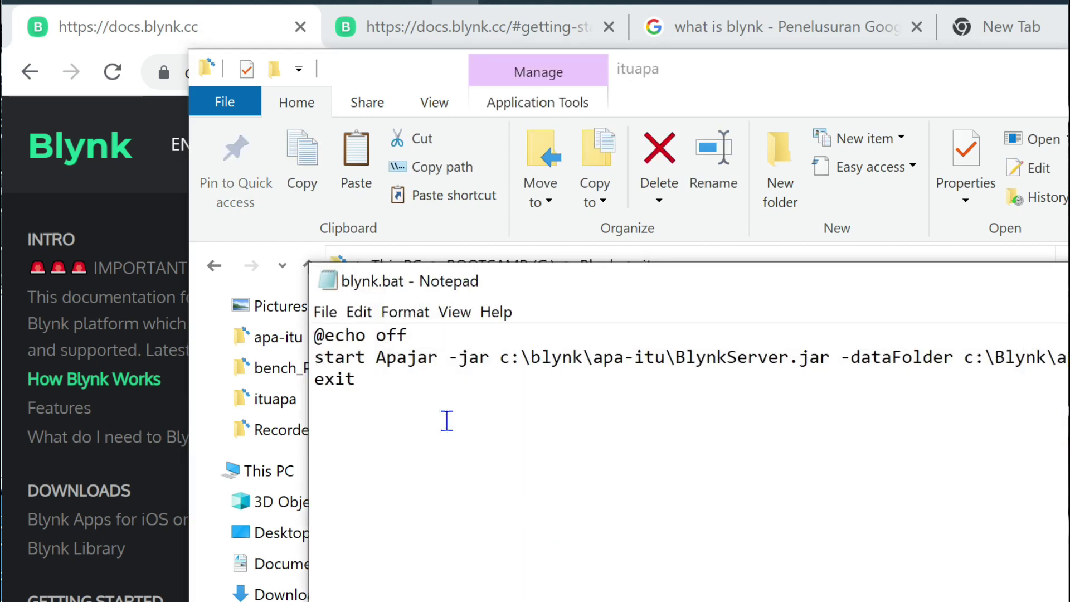
double_click(411, 356)
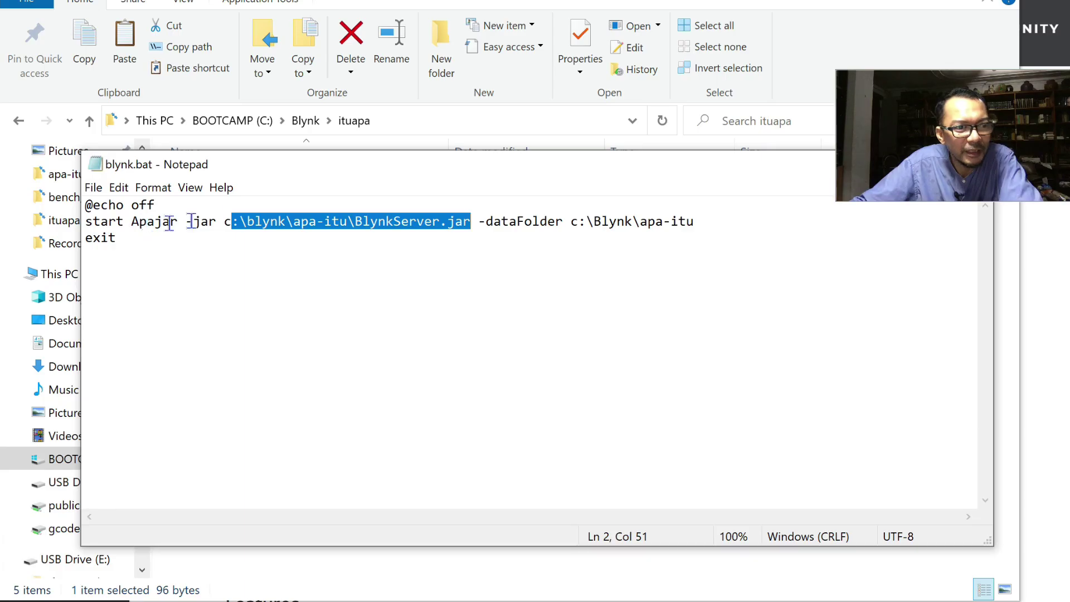
Copy javaw.exe from C:\Program Files (x86)\Java\jre1.8.0_301\bin
left_click(63, 459)
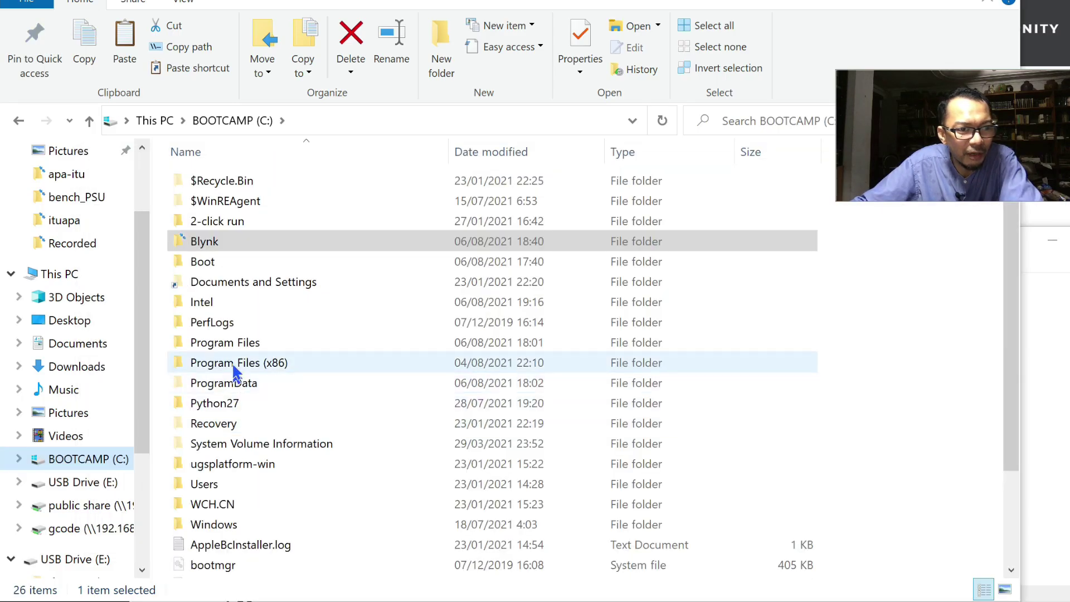
left_click(249, 365)
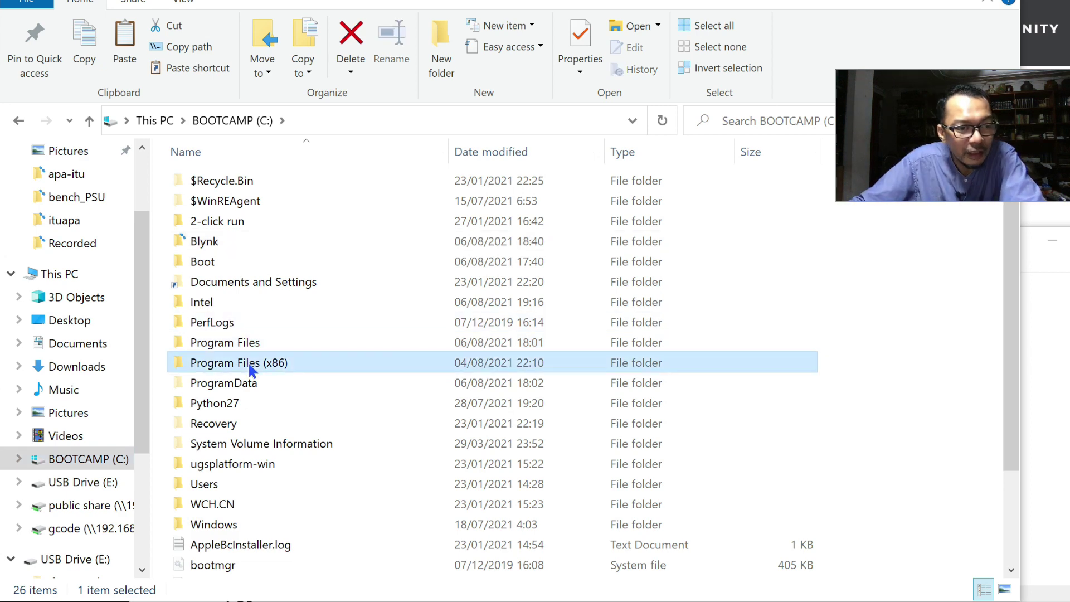
double_click(249, 368)
double_click(212, 327)
double_click(206, 182)
double_click(200, 177)
scroll(271, 305, "down", 8)
scroll(272, 306, "down", 15)
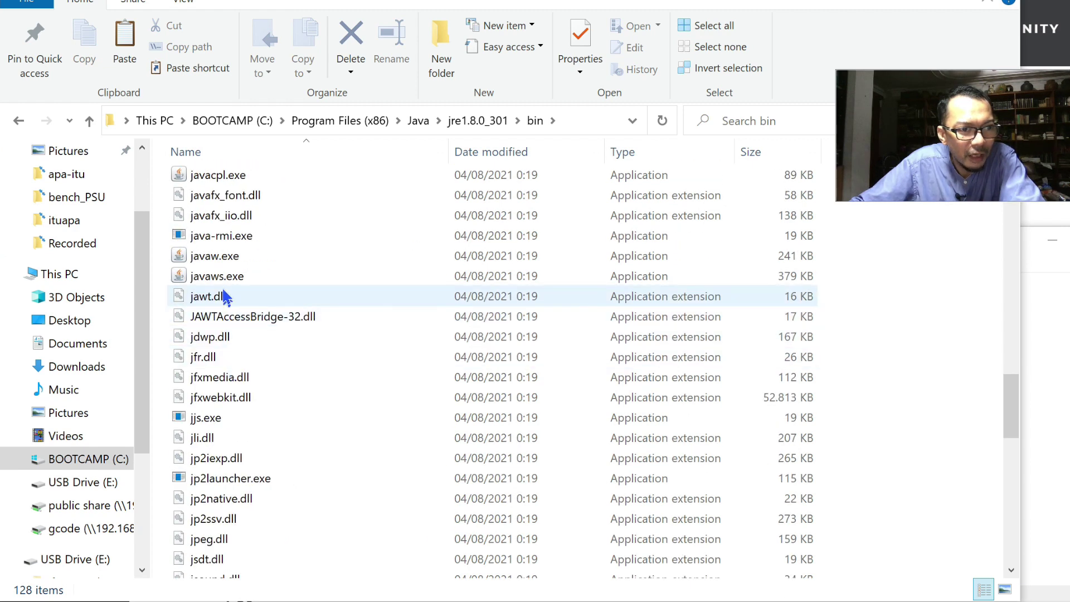
left_click(254, 257)
right_click(253, 255)
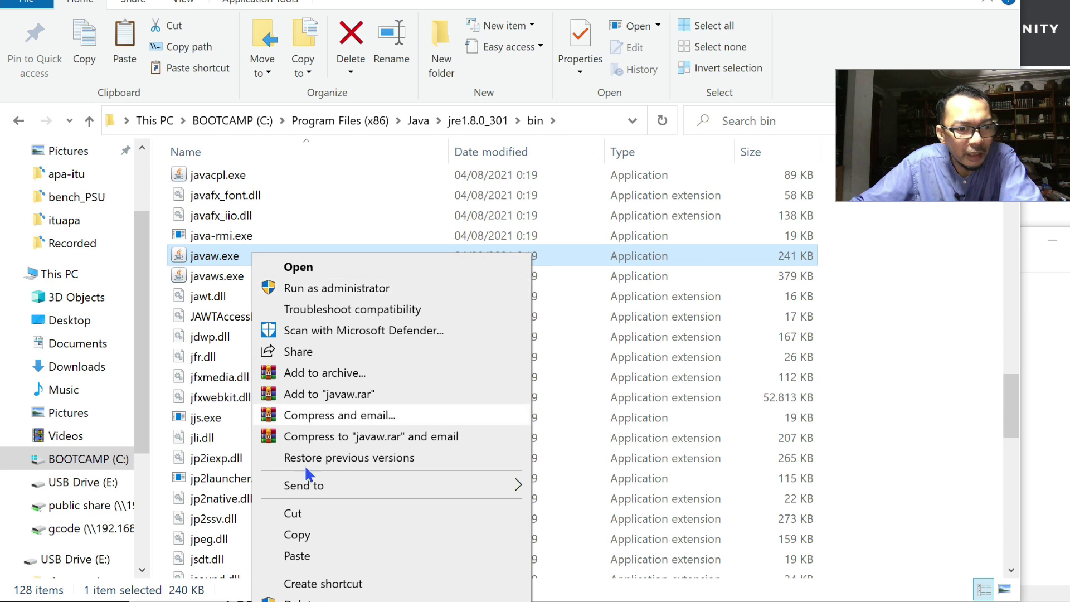
left_click(310, 533)
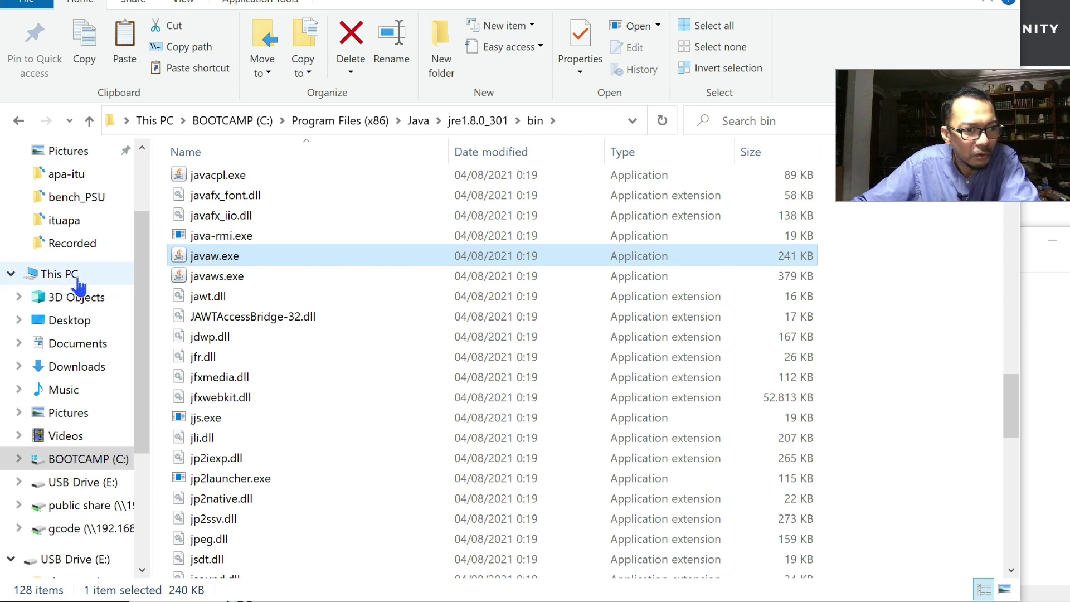
Paste the copied javaw.exe into the C:\Blynk\ituapa folder and rename it ApaJAR.exe
key("alt+Left")
double_click(212, 202)
right_click(274, 333)
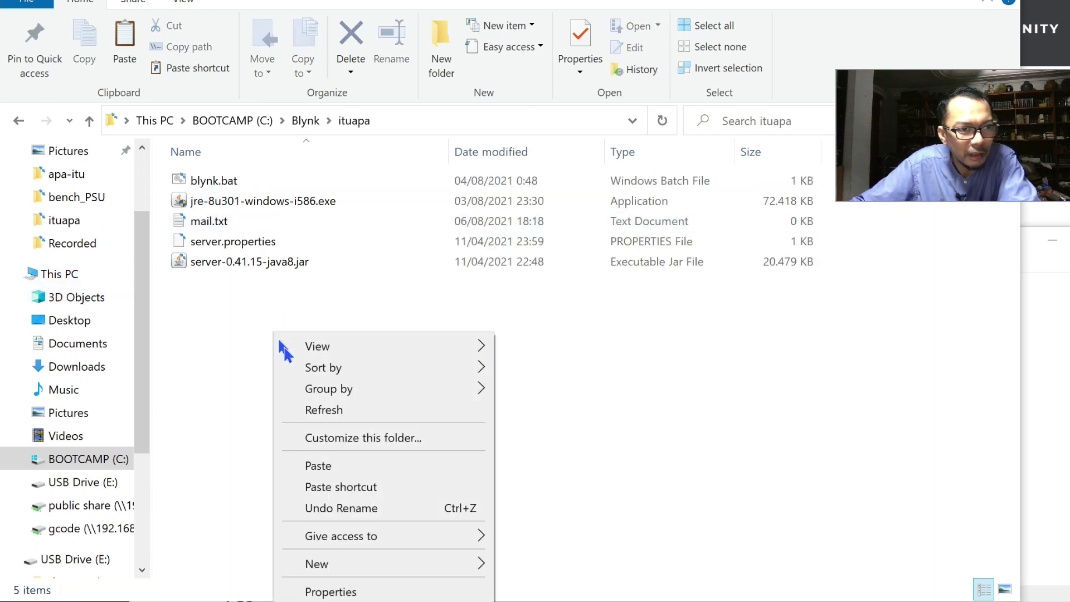
left_click(318, 466)
left_click(211, 201)
type("Apa")
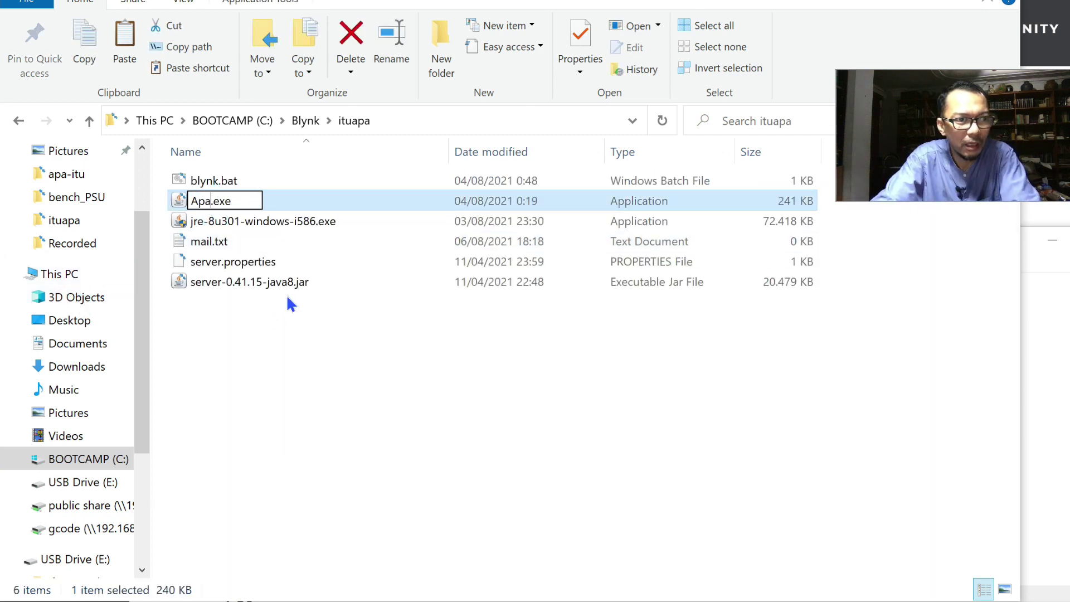
type("JAR")
key("Return")
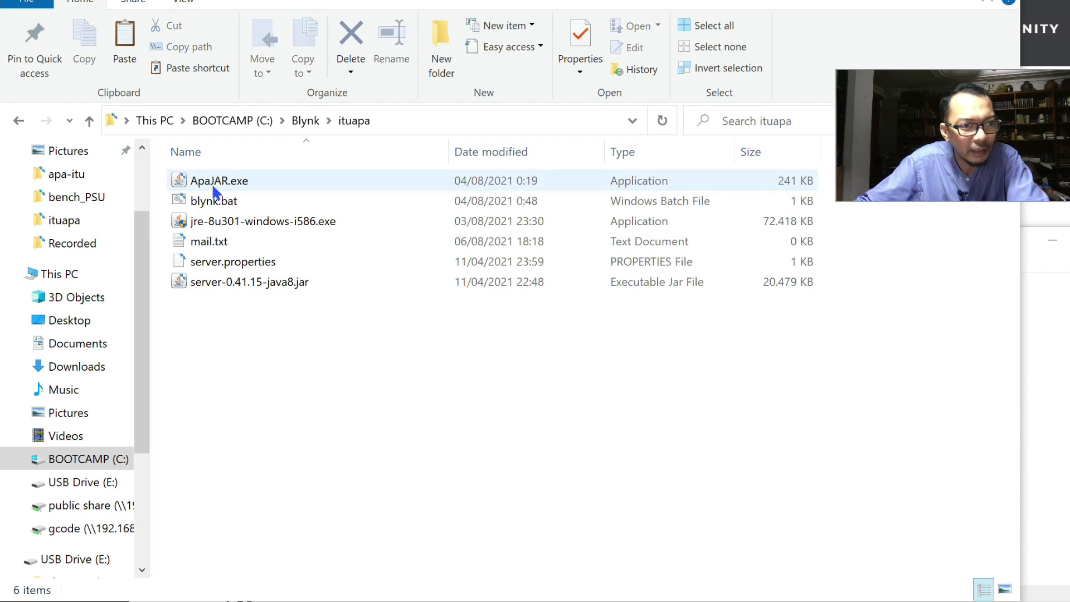
Open blynk.bat for editing and check the jar path in its start line
left_click(219, 202)
right_click(218, 204)
left_click(234, 231)
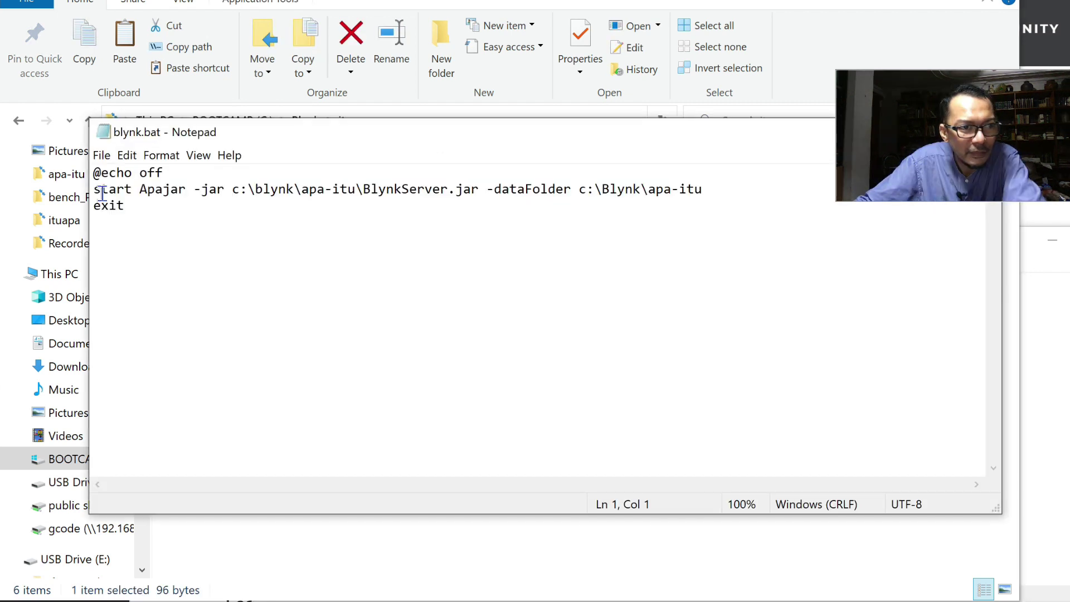
left_click_drag(233, 188, 478, 187)
Duplicate server-0.41.15-java8.jar in the ituapa folder and rename the copy BlynkServer.jar
left_click_drag(561, 142, 744, 347)
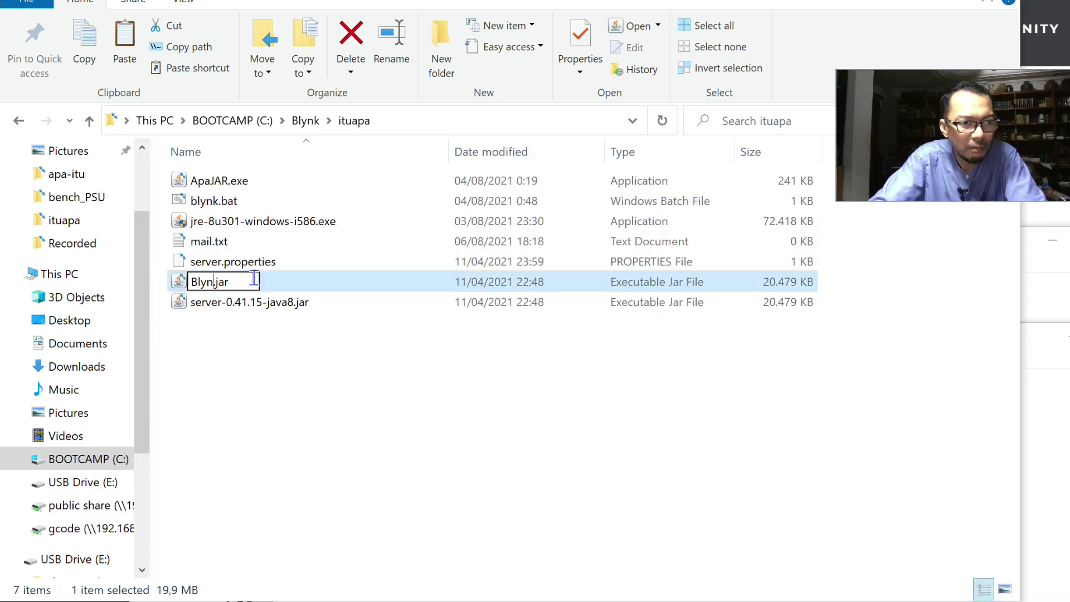
type("Server")
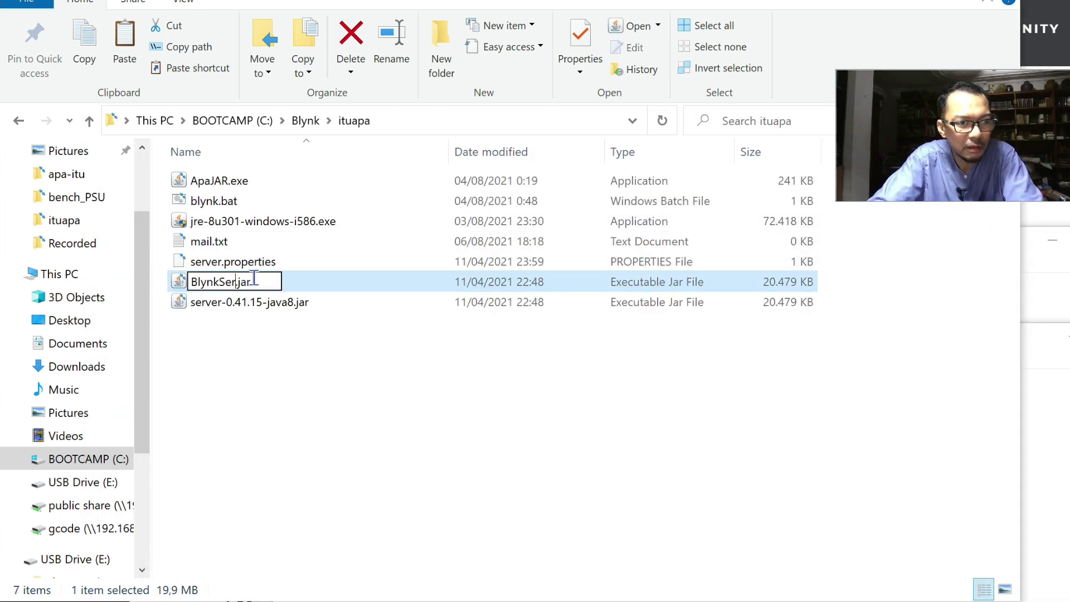
left_click(256, 333)
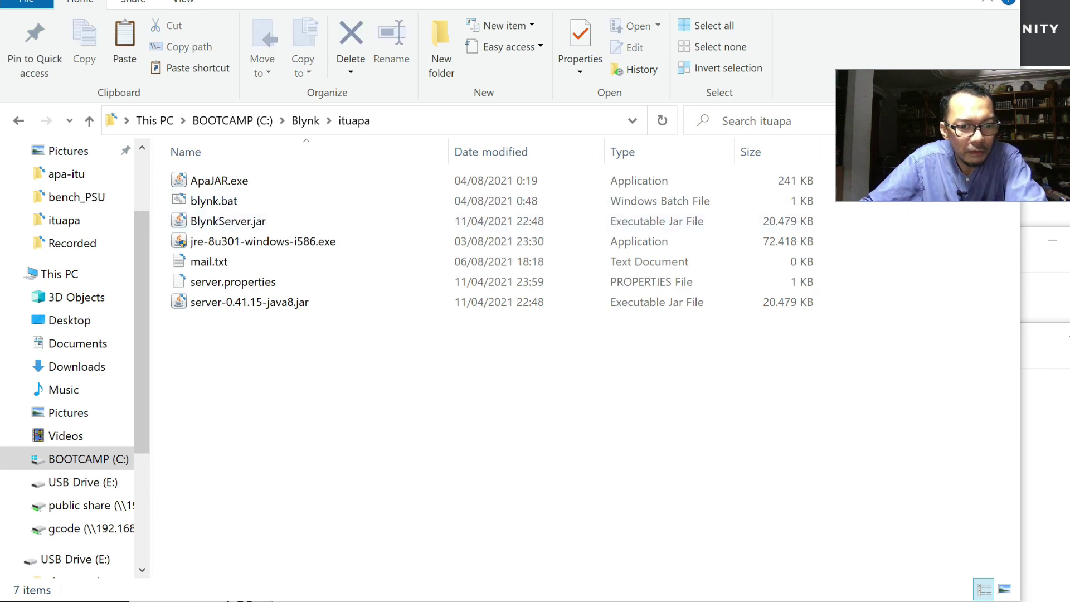
Change the jar path in blynk.bat to c:\blynk\ituapa\BlynkServer.jar
key("alt+Tab")
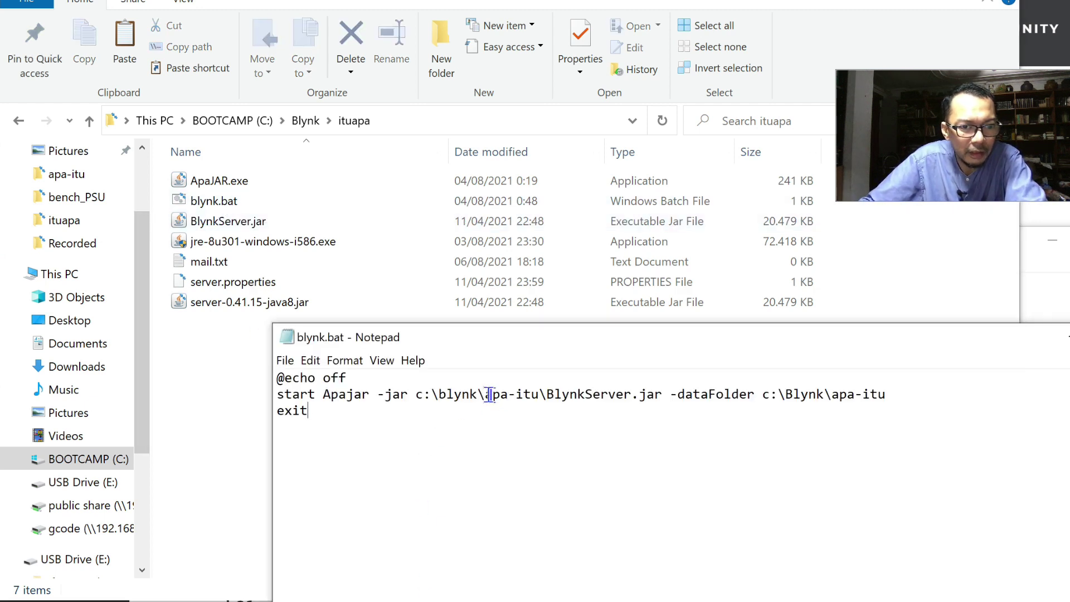
left_click_drag(498, 395, 547, 394)
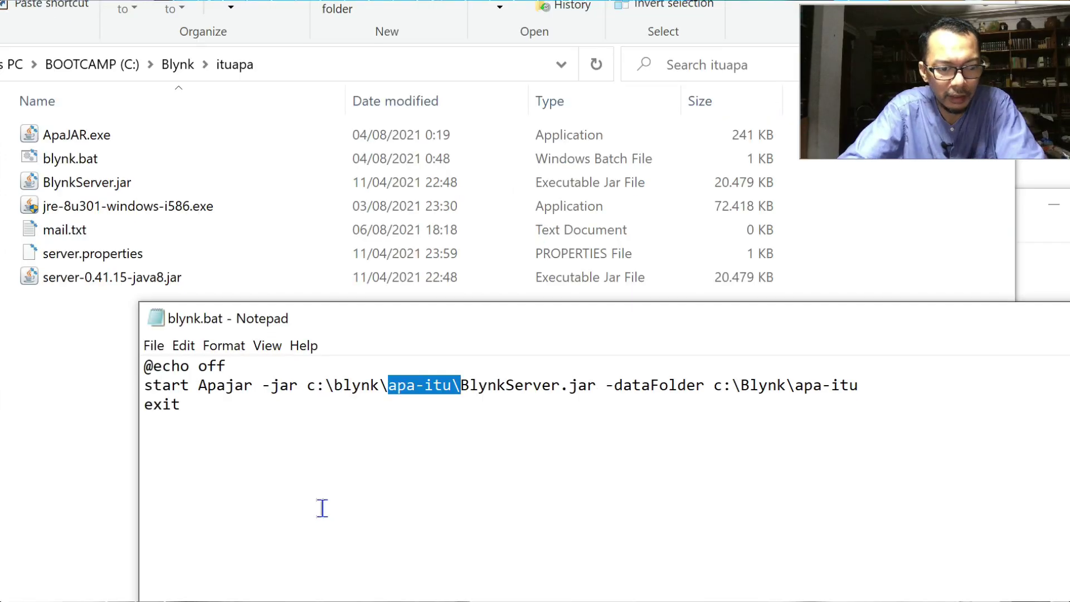
type("ituapa\\")
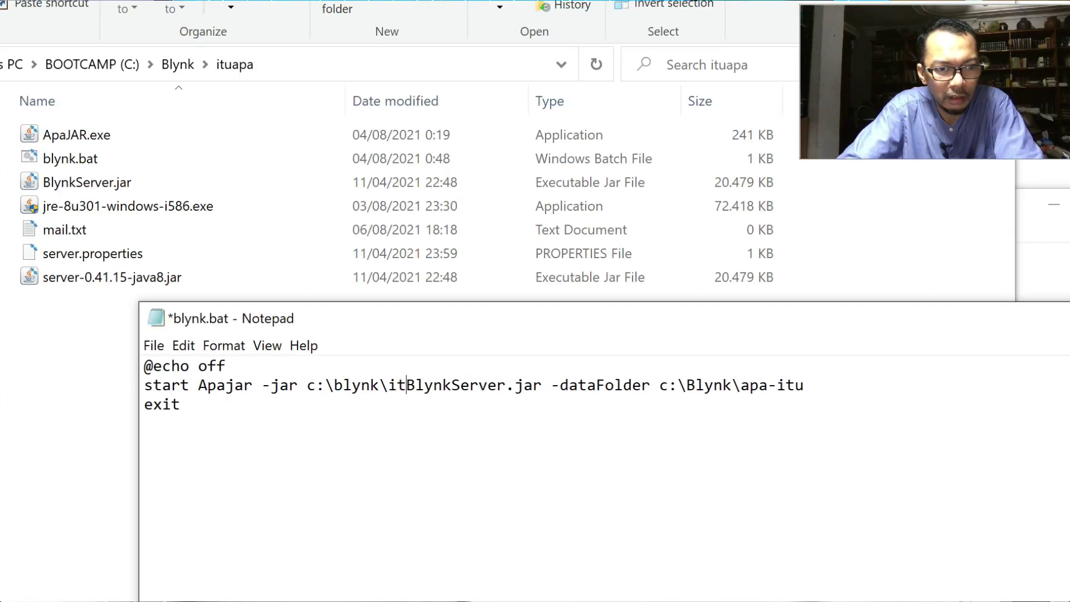
left_click(263, 460)
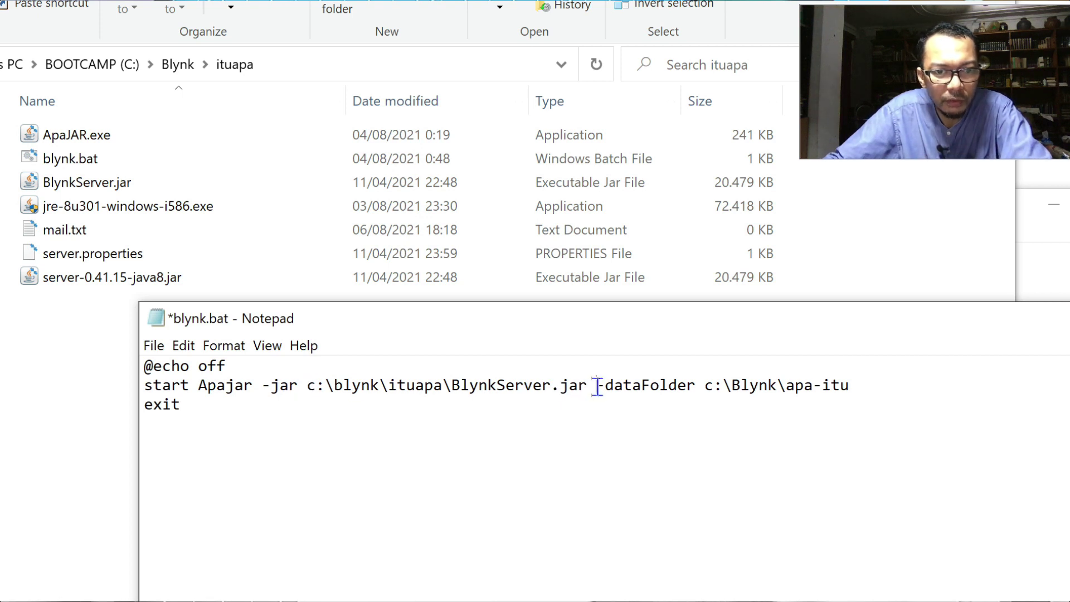
Change the dataFolder path in blynk.bat to c:\Blynk\ituapa, save the file and return to the ituapa folder
left_click_drag(597, 385, 898, 387)
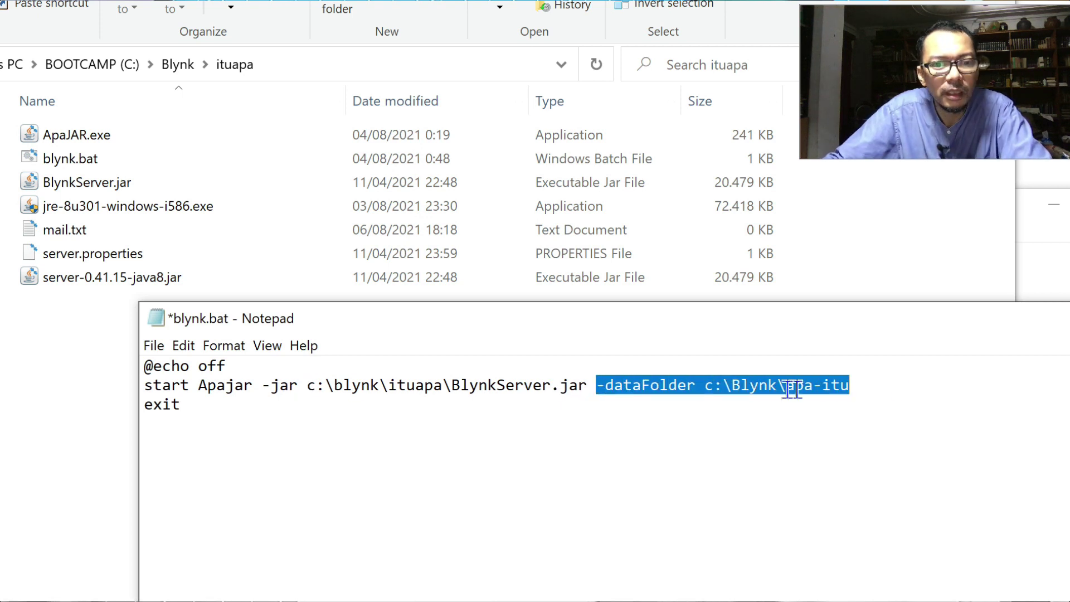
left_click(870, 386)
key("BackSpace")
key("BackSpace")
key("BackSpace")
key("BackSpace")
type("ituapa")
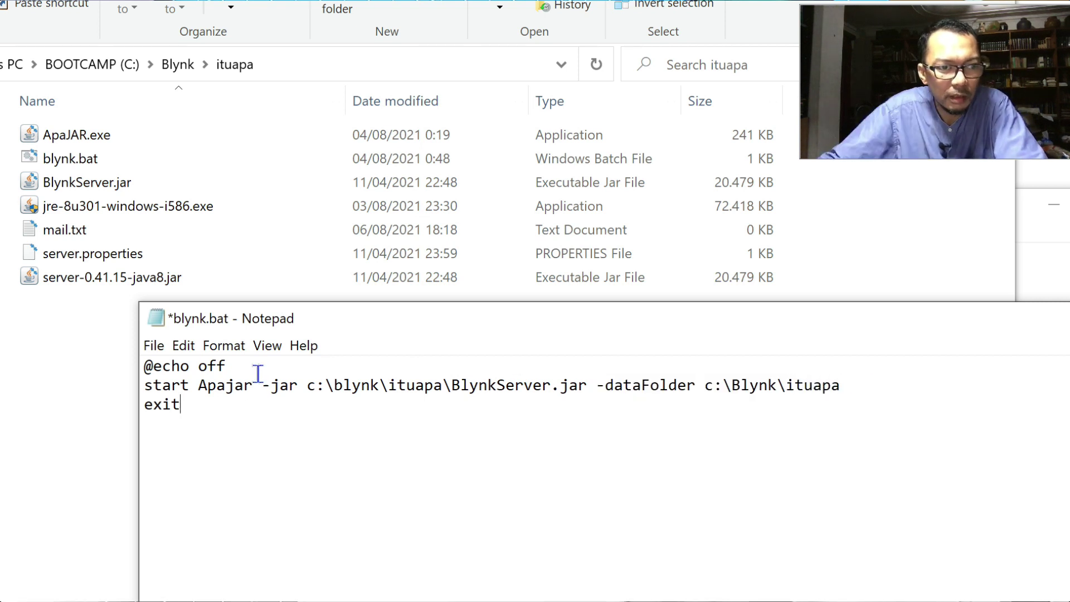
key("ctrl+s")
key("alt+Tab")
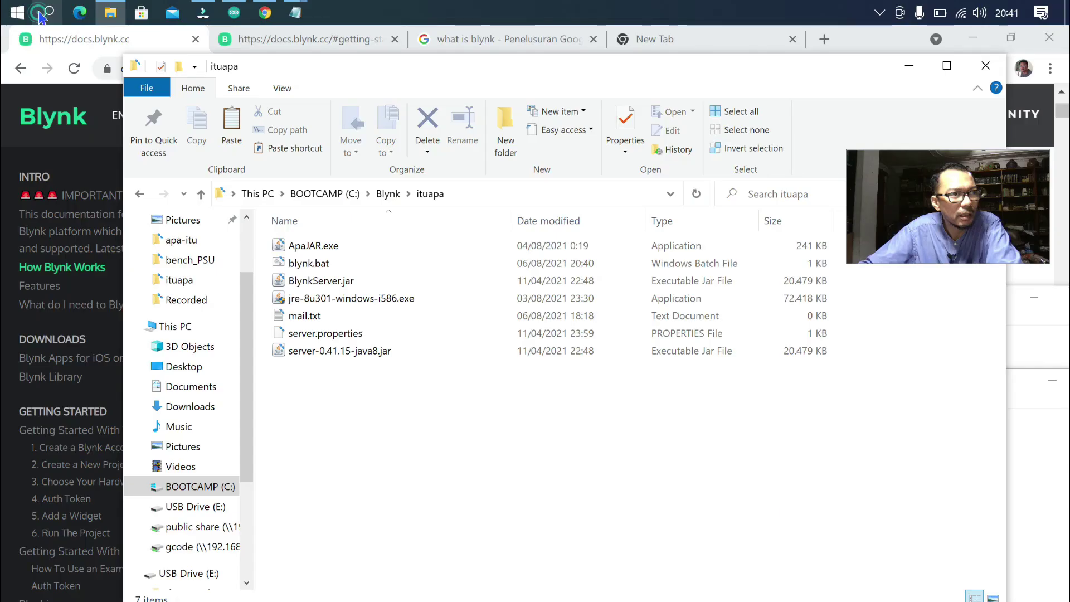
Open the Windows Startup folder by running shell:startup and move blynk.bat from the ituapa folder into it
key("super+s")
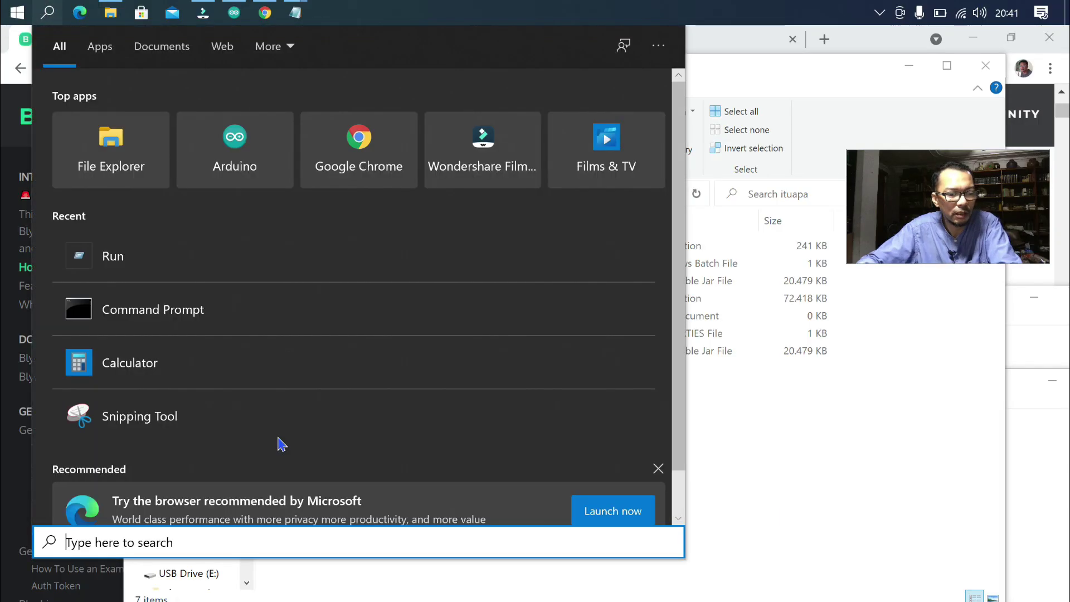
key("super+r")
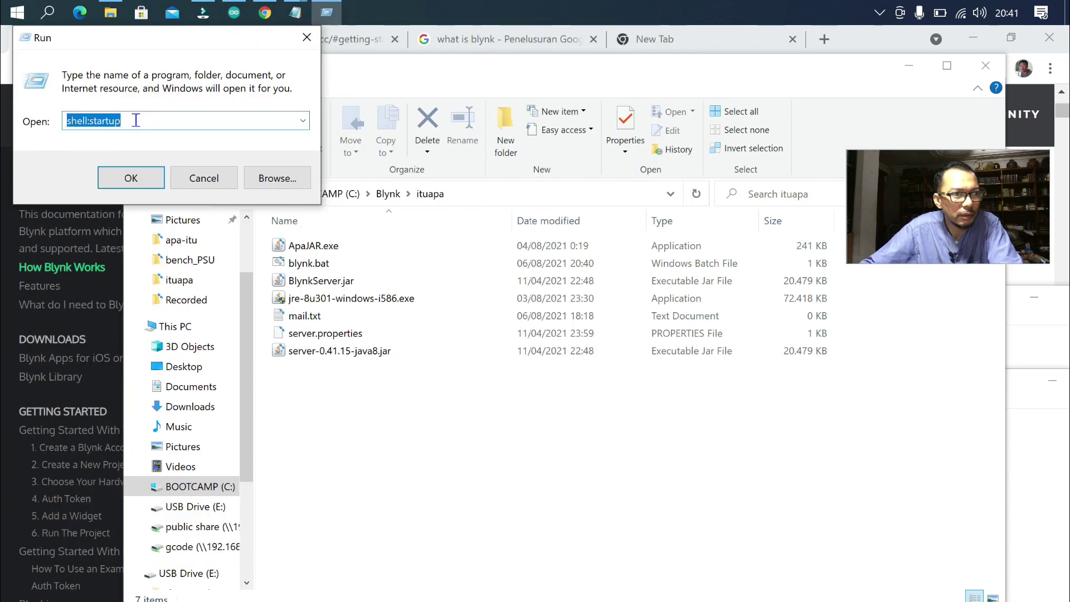
left_click(131, 176)
left_click_drag(403, 93, 382, 421)
left_click_drag(305, 270, 392, 586)
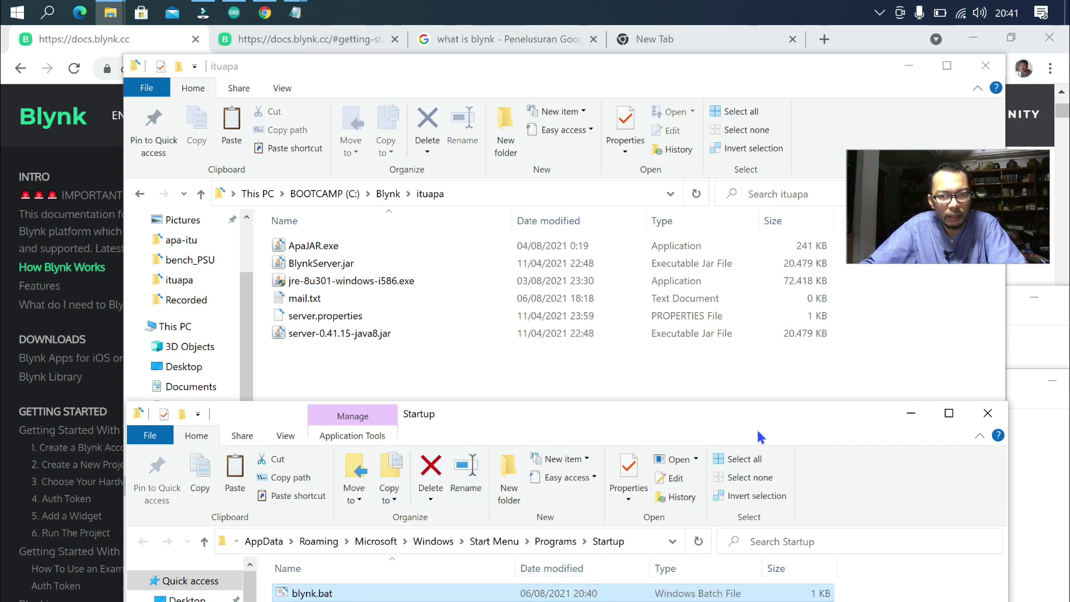
left_click(907, 416)
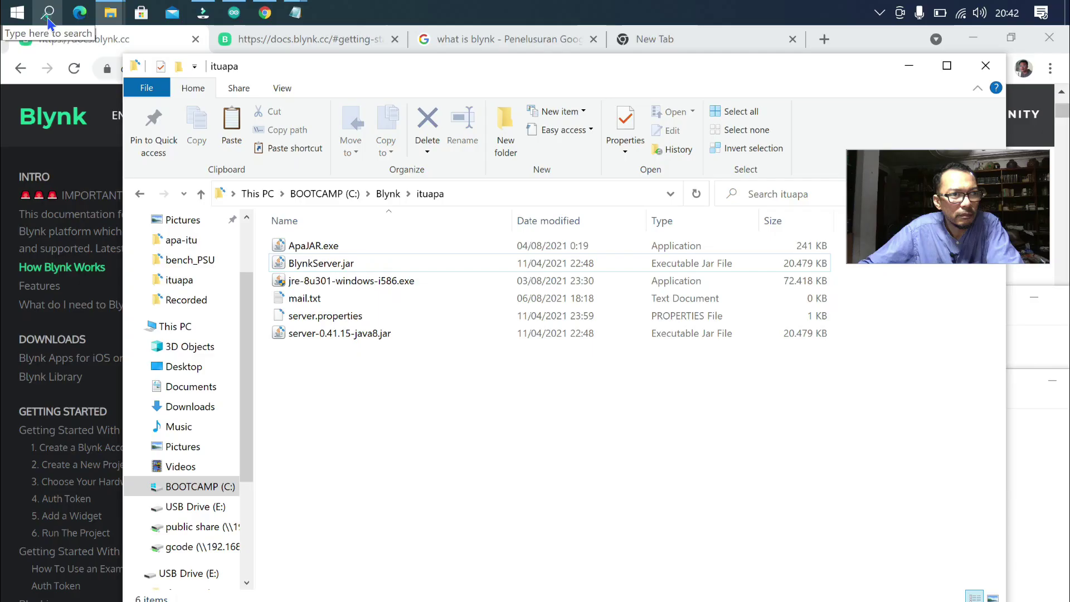
Open a Command Prompt and change the directory to C:\Blynk
left_click(48, 12)
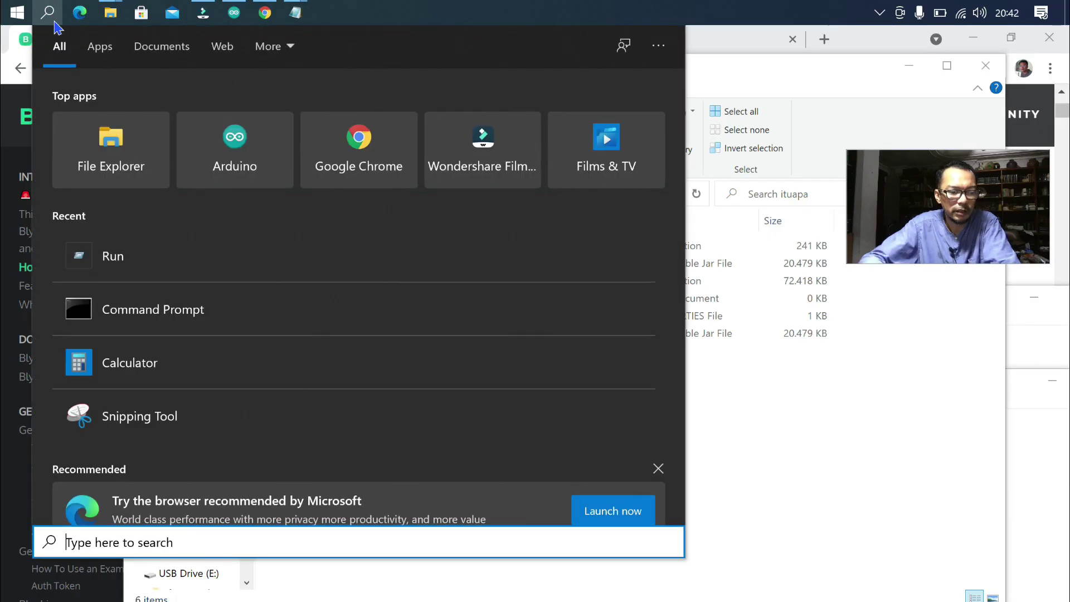
type("cmd")
key("Return")
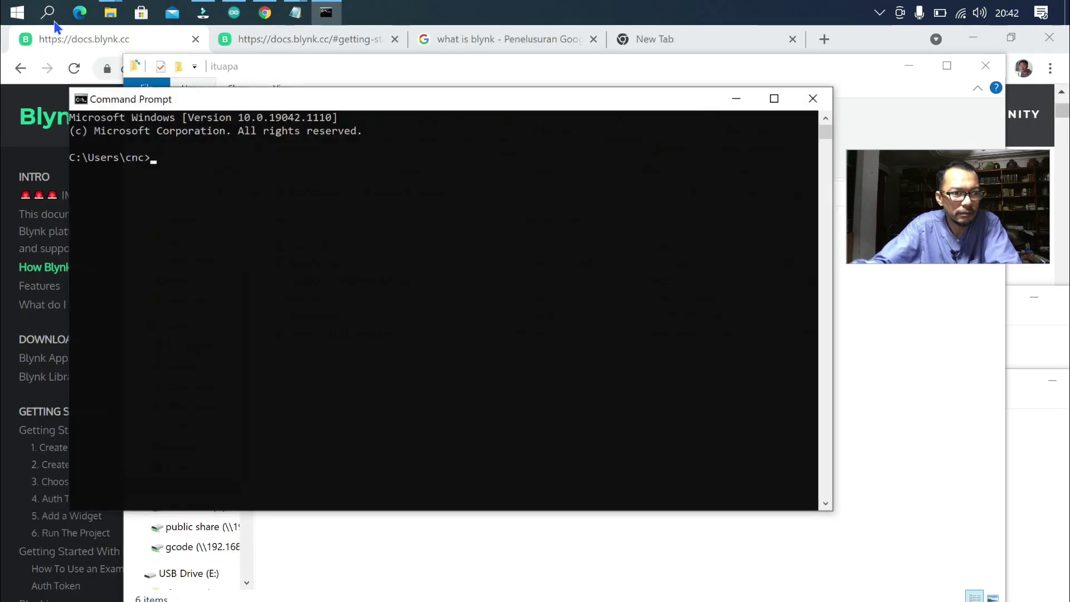
left_click_drag(390, 101, 724, 171)
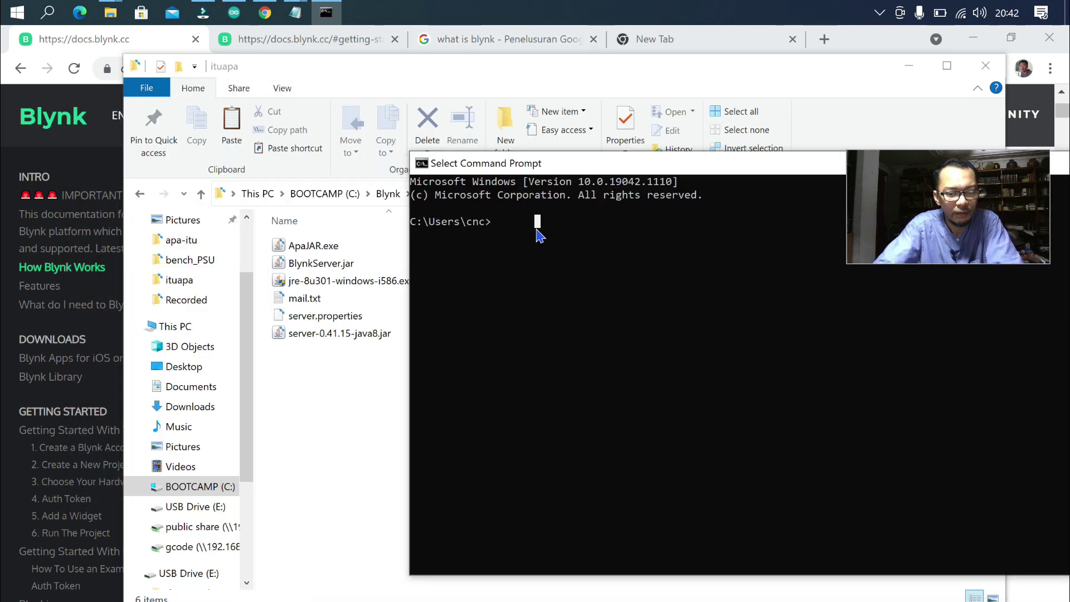
type("cd \\")
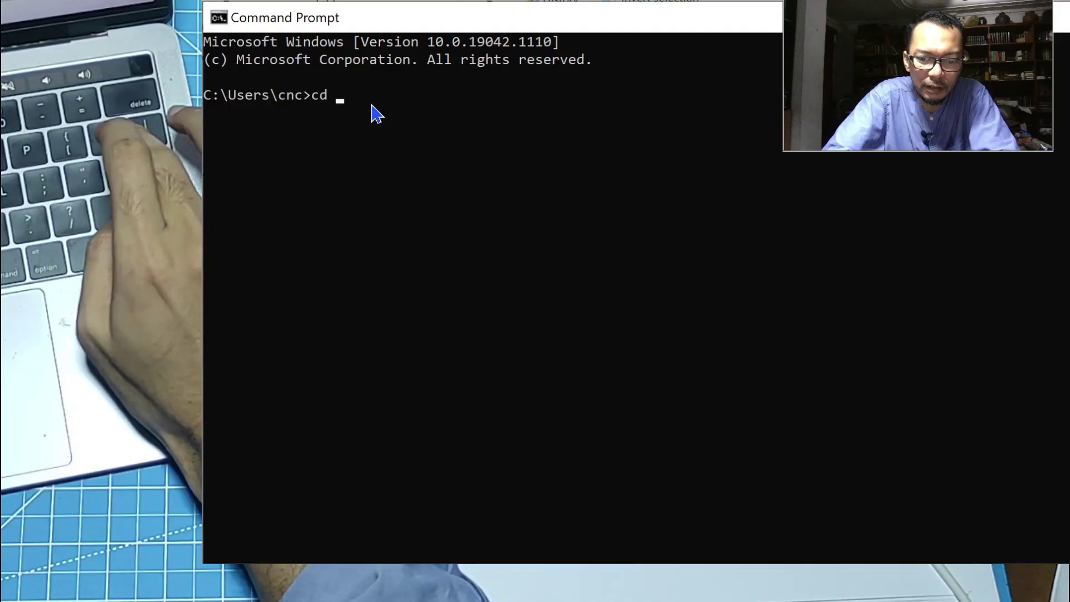
key("Return")
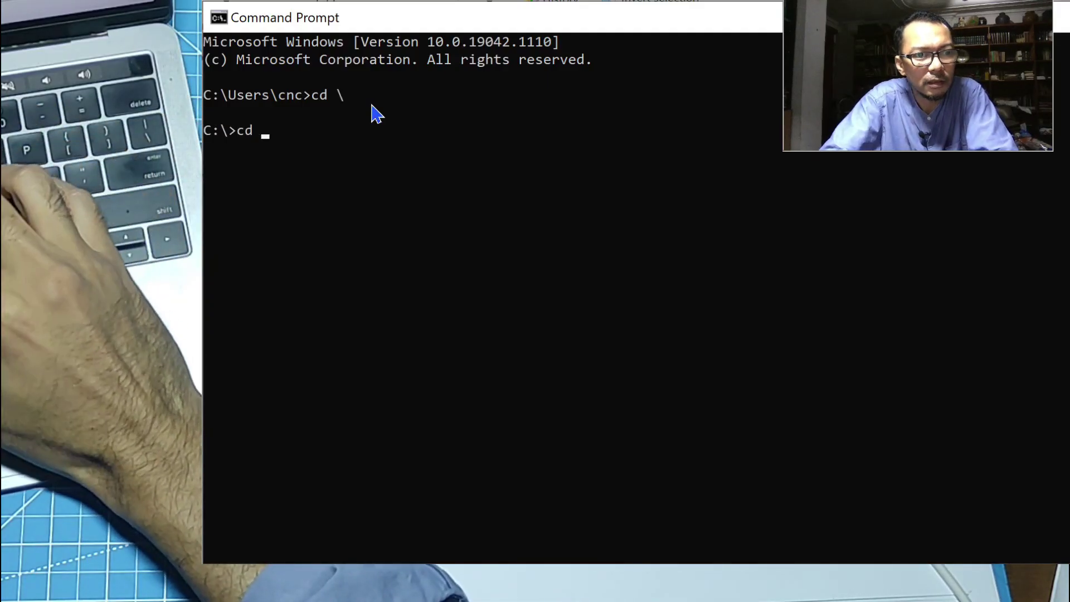
key("Return")
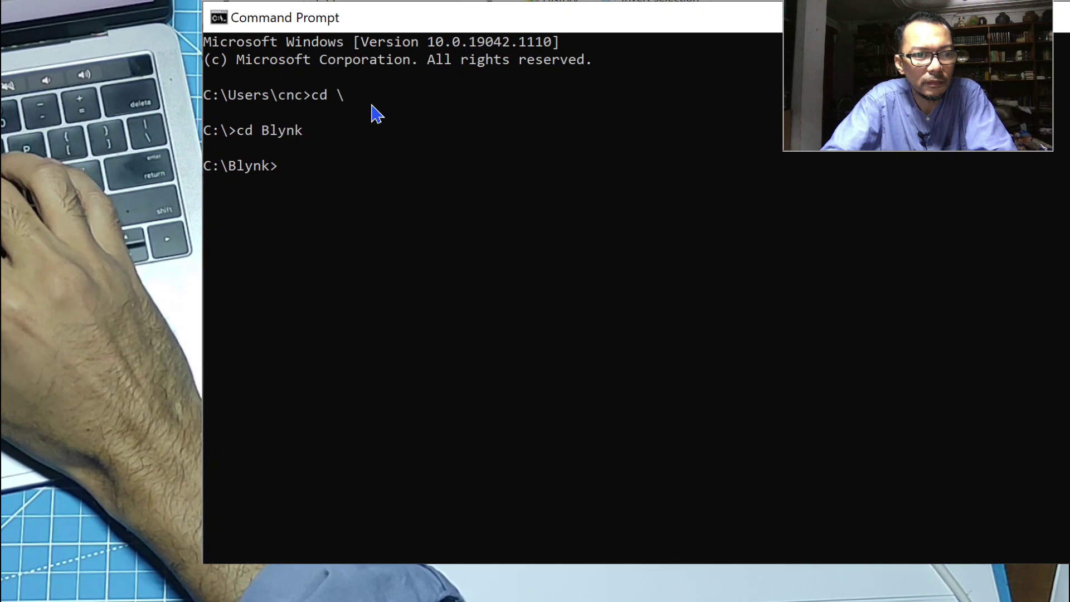
List the contents of C:\Blynk, change into the ituapa directory and list its files
type("dir")
key("Return")
type("cd ituapa")
key("Return")
type("dir")
key("Return")
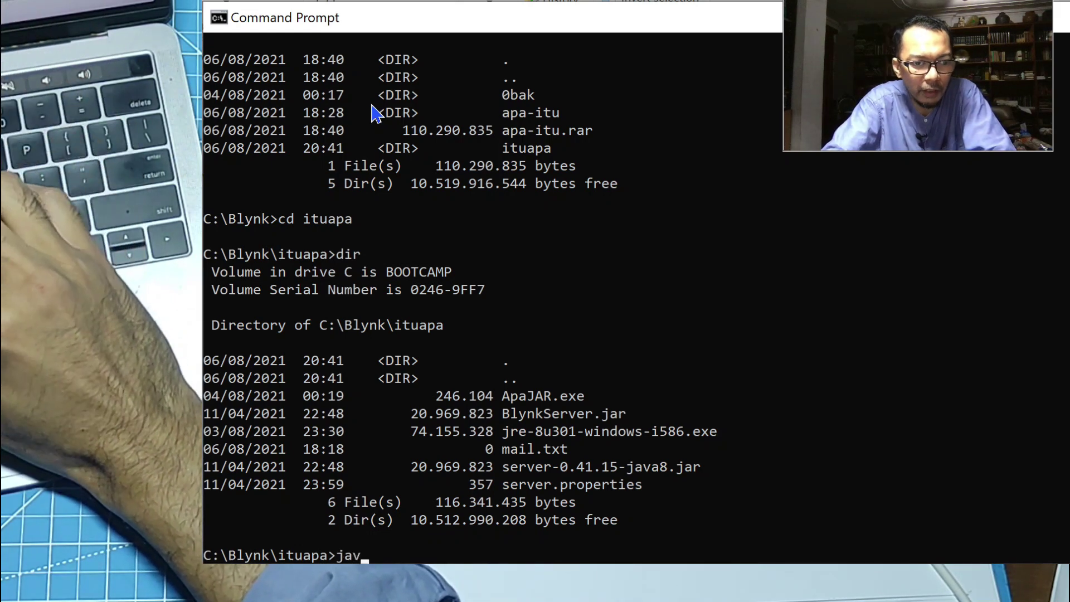
Check the installed Java version with java -version
type("java --ver")
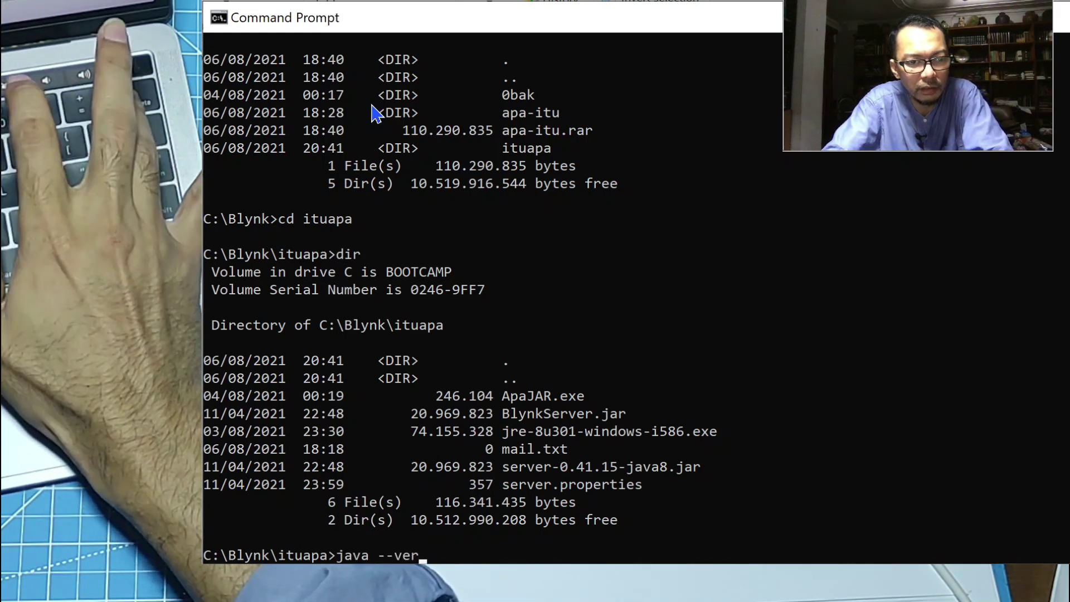
key("BackSpace")
key("BackSpace")
key("BackSpace")
key("BackSpace")
type("ver")
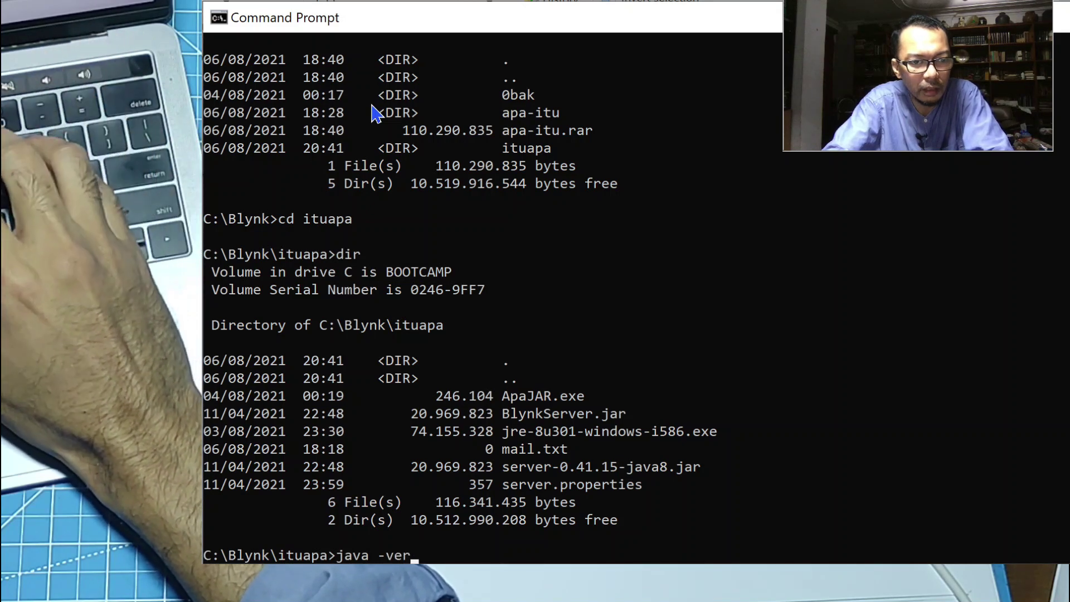
type("sion")
key("Return")
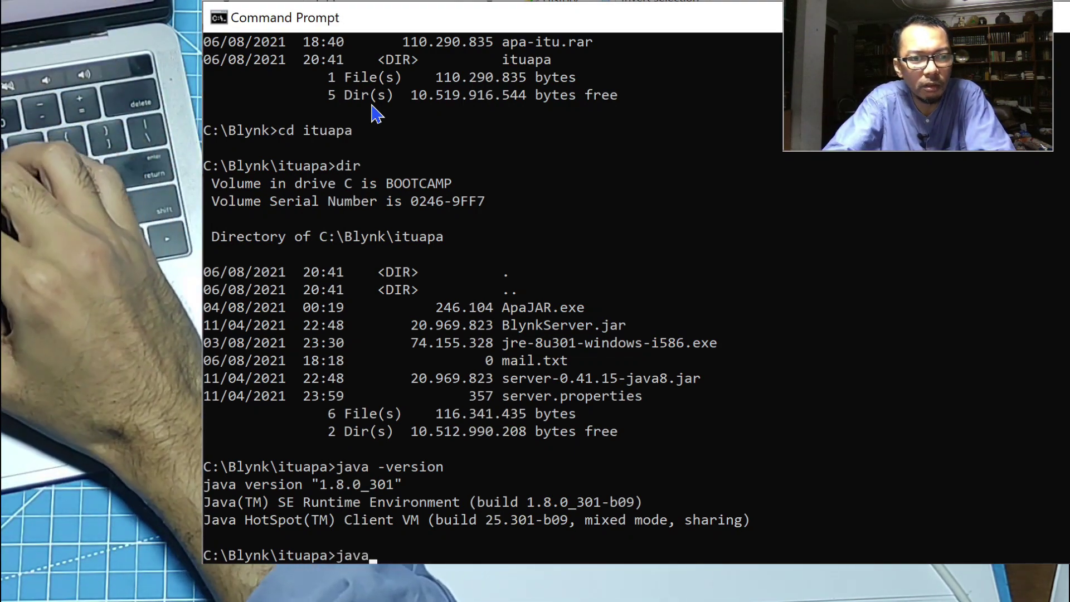
Enter java -jar BlynkServer.jar followed by a single option dash at the prompt, without running it
type("-jar BlynkServer.jar")
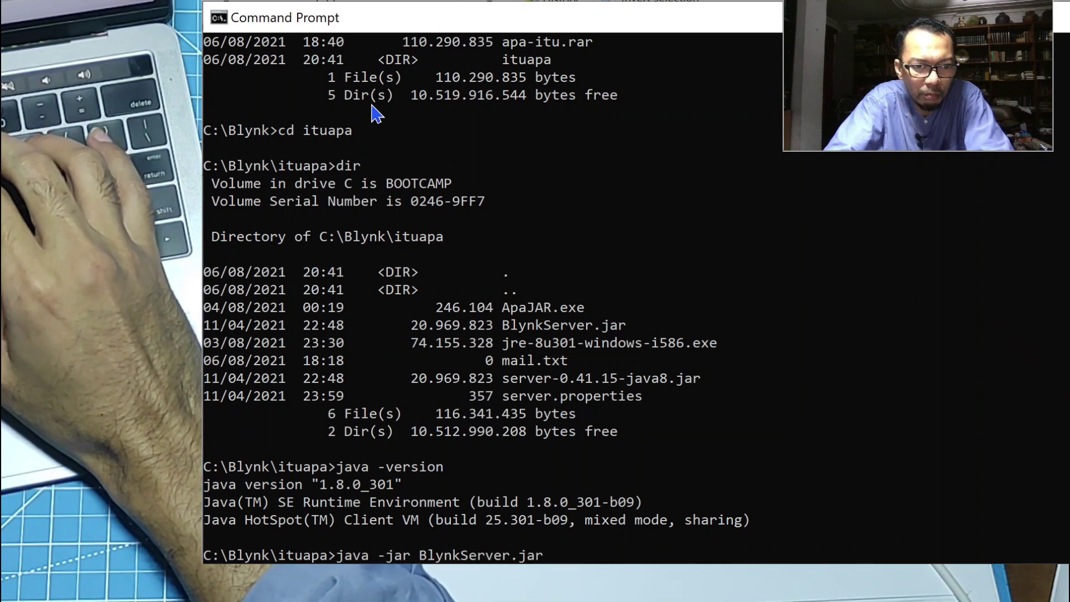
type("--")
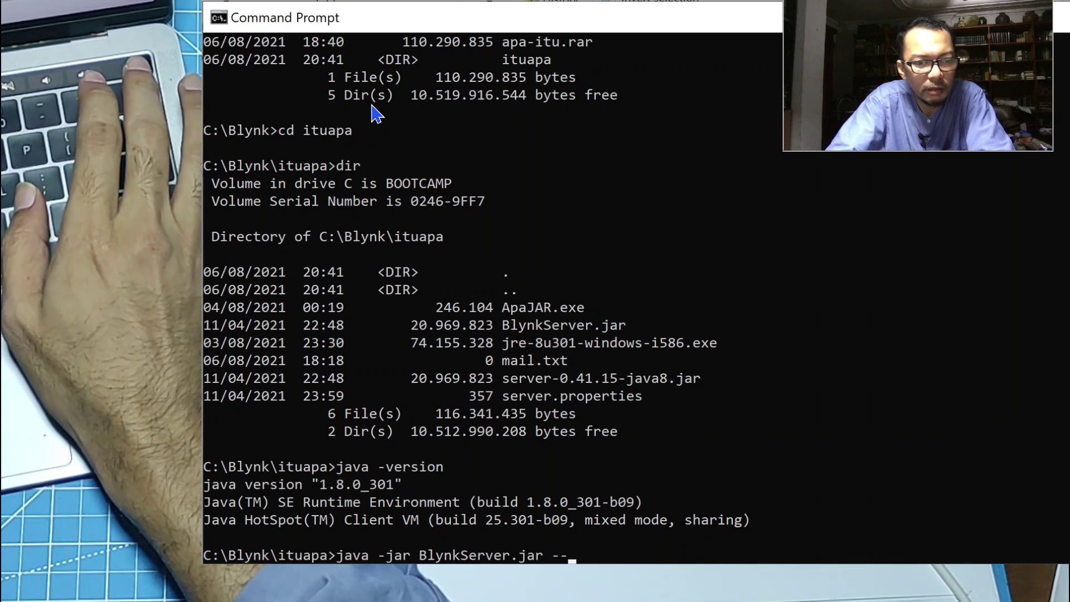
key("BackSpace")
key("BackSpace")
type("-")
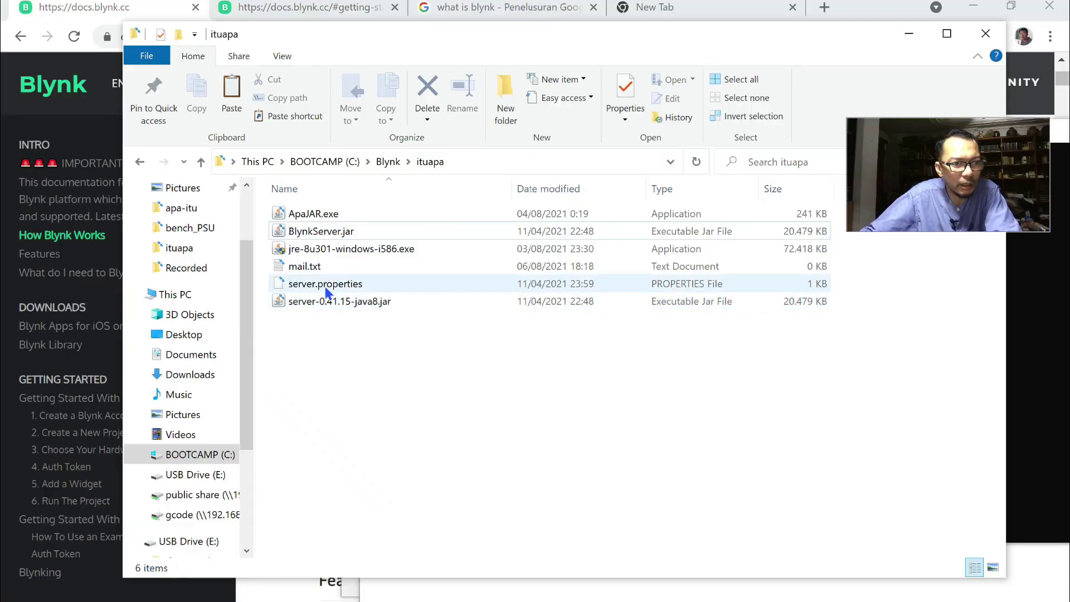
Reopen the Startup folder by running shell:startup and move blynk.bat back into the ituapa folder
left_click(326, 285)
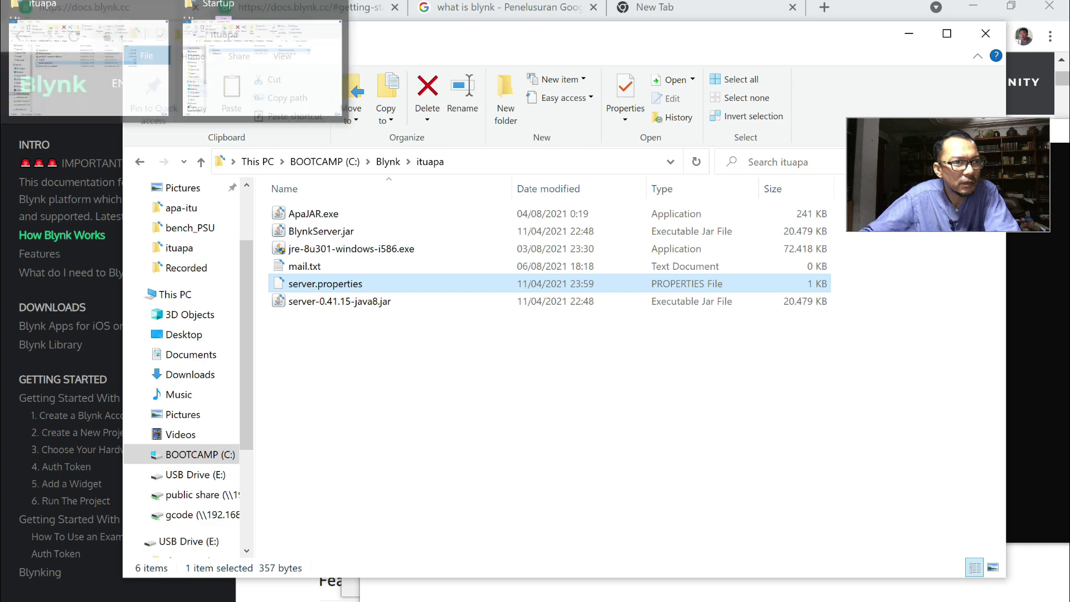
key("super+s")
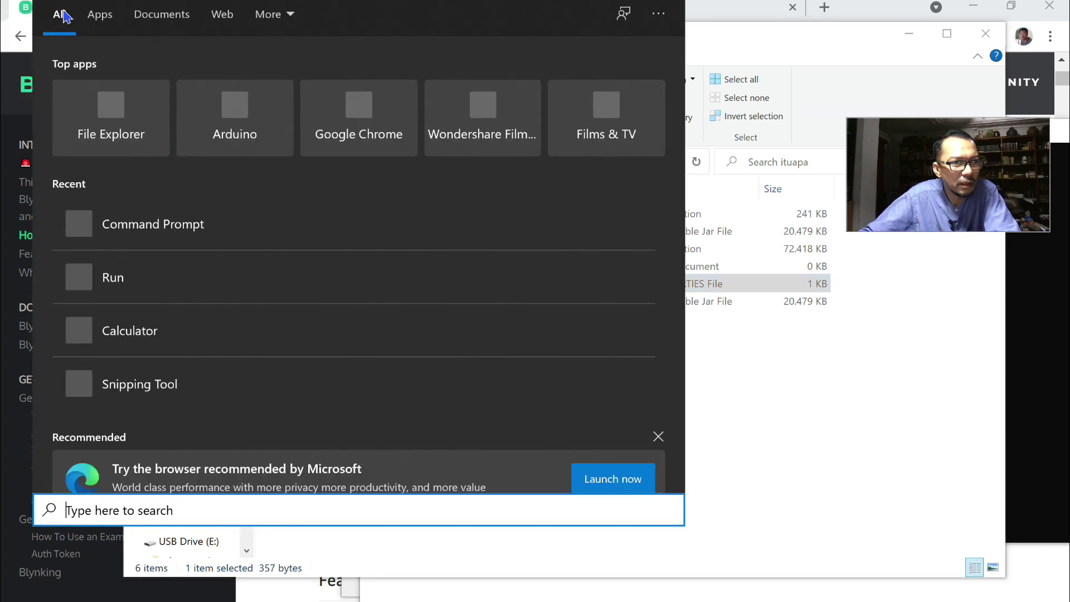
type("run")
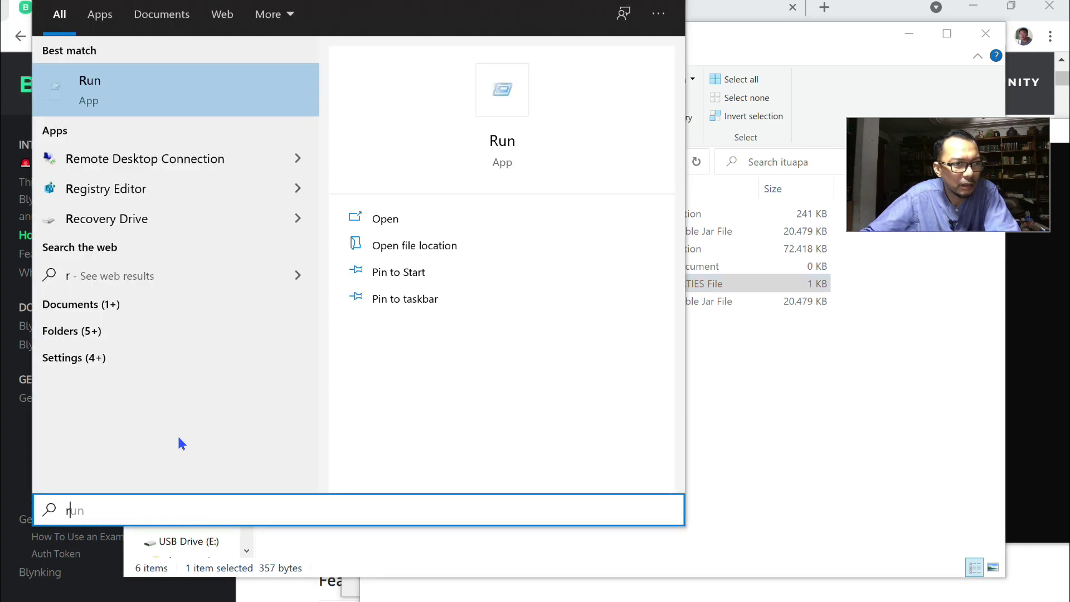
left_click(117, 97)
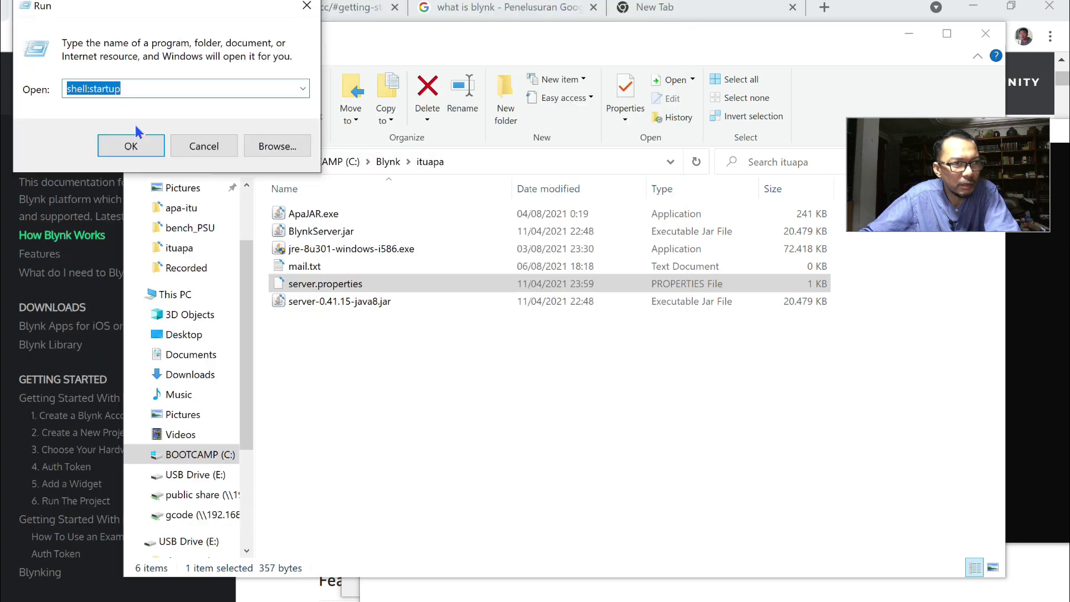
left_click(132, 142)
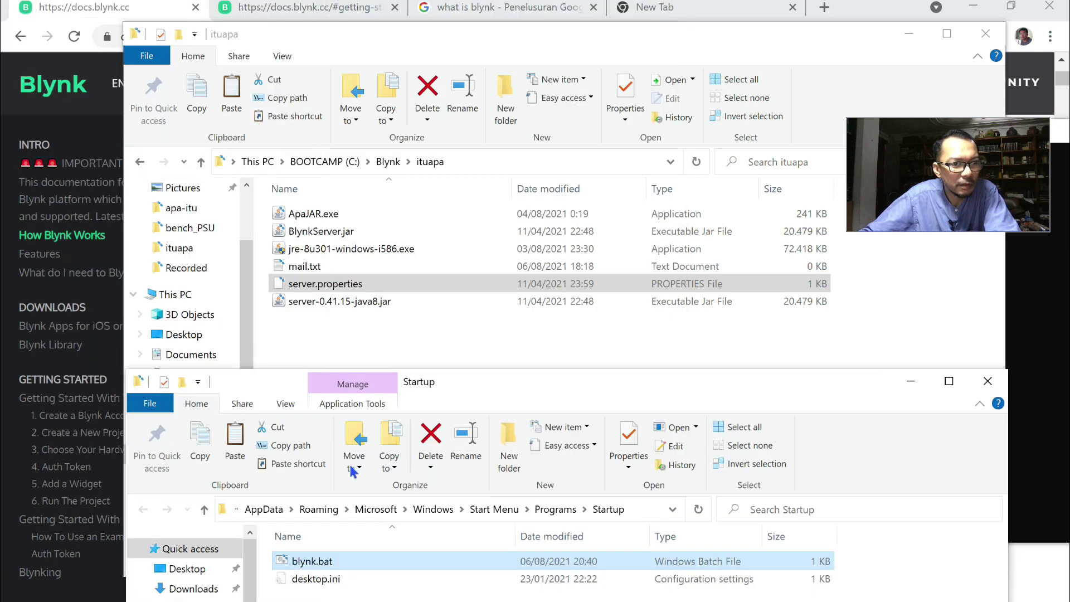
left_click_drag(446, 390, 552, 295)
left_click_drag(467, 475, 421, 259)
left_click(393, 383)
Create a shortcut to blynk.bat in the ituapa folder and move the shortcut into the Startup folder
left_click(332, 235)
right_click(332, 236)
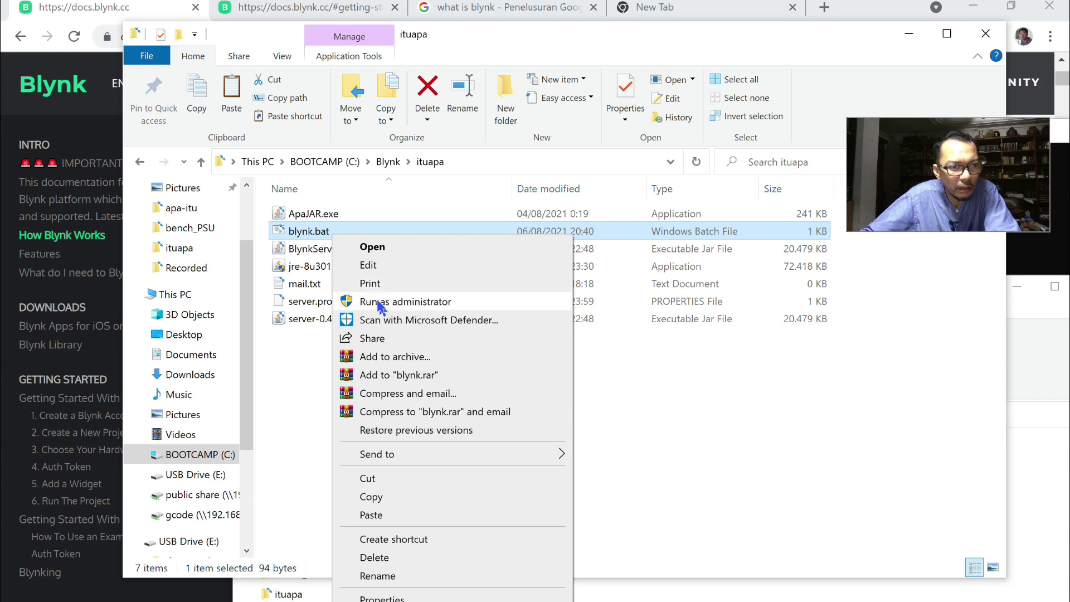
mouse_move(390, 453)
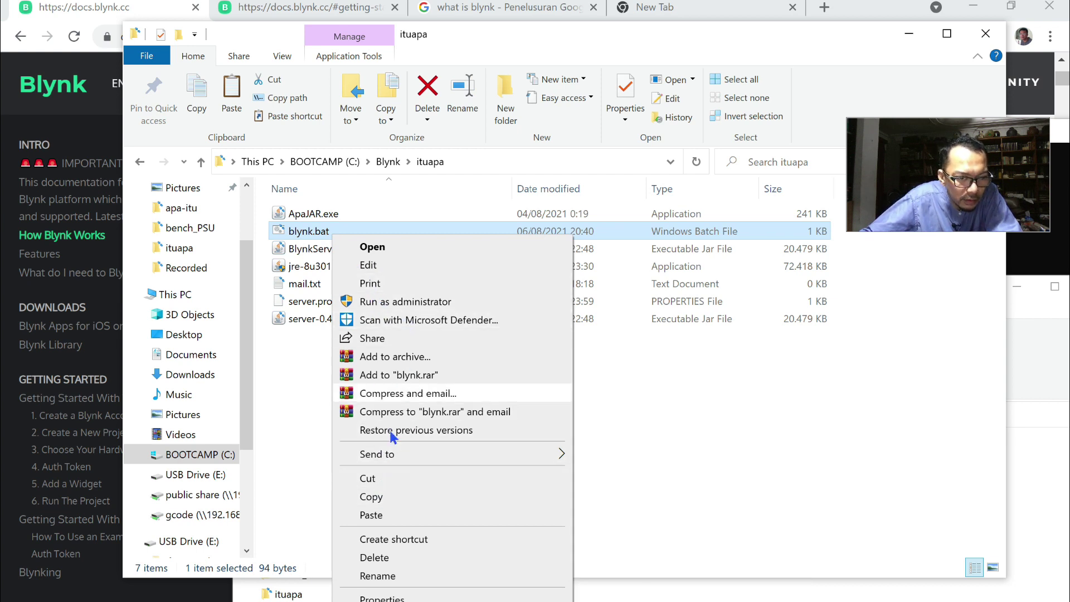
left_click(407, 539)
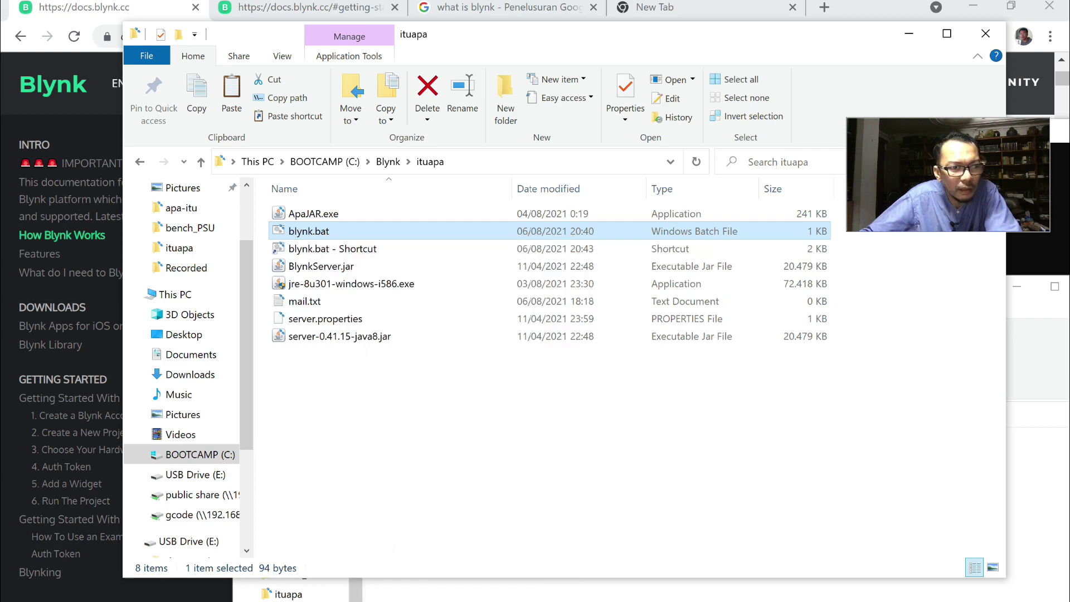
key("alt+Tab")
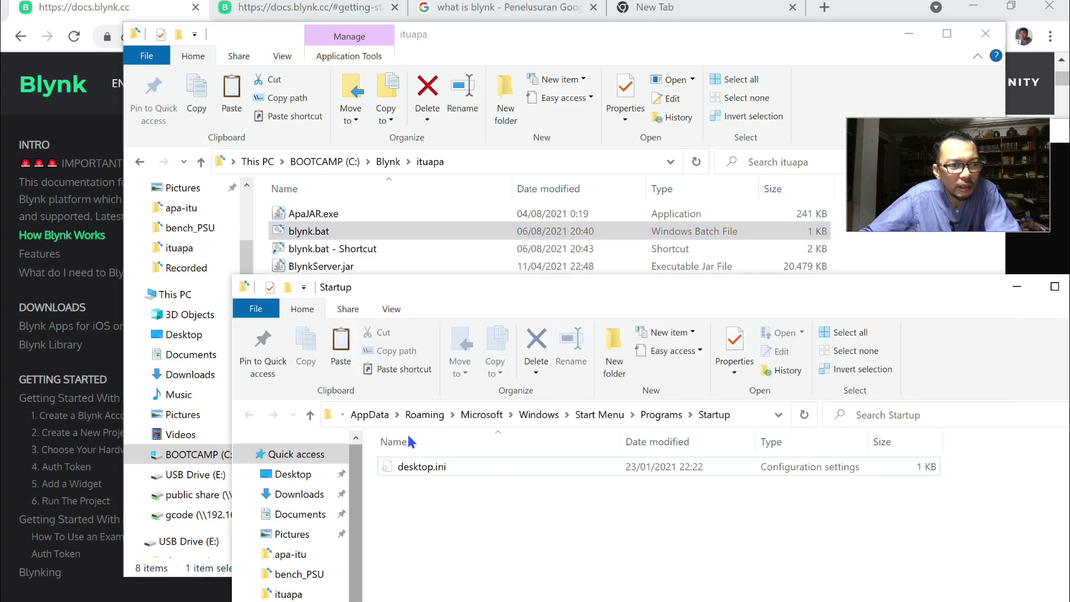
left_click_drag(493, 306, 632, 315)
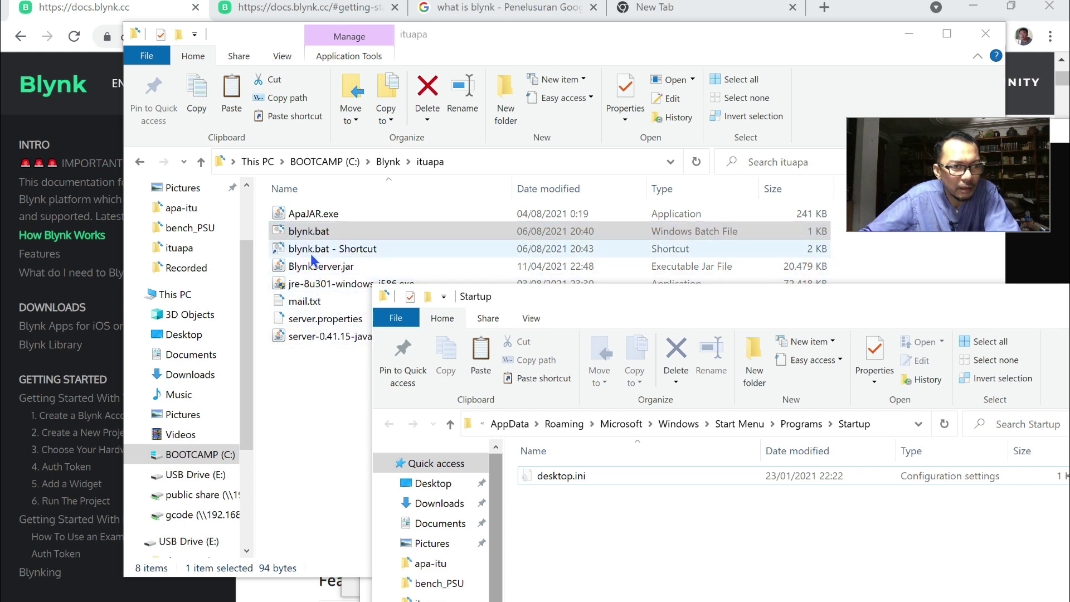
left_click_drag(314, 255, 561, 479)
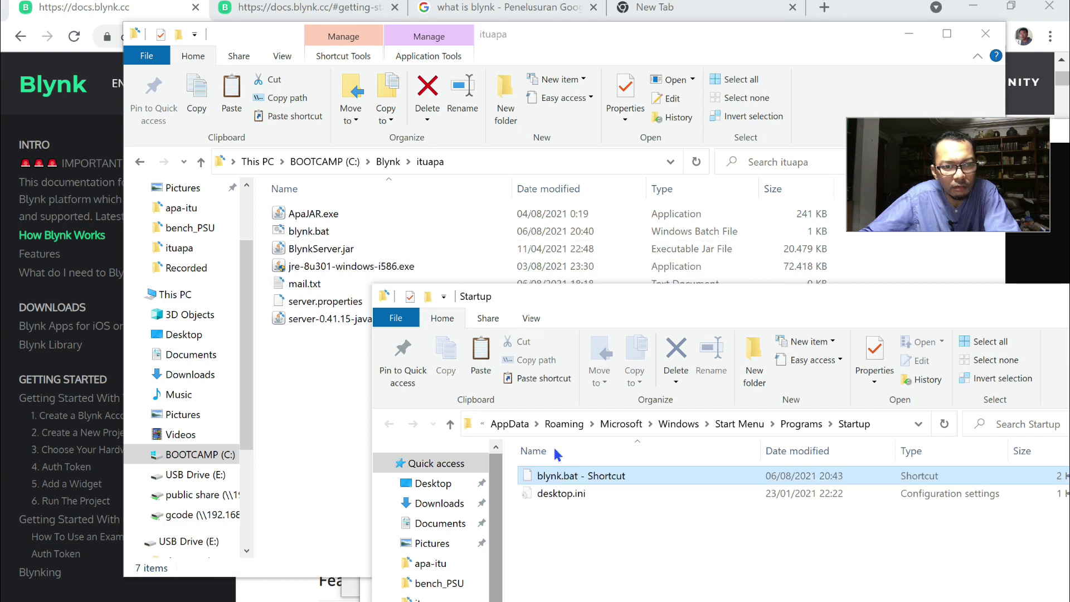
Open blynk.bat from the ituapa folder for editing
left_click(316, 424)
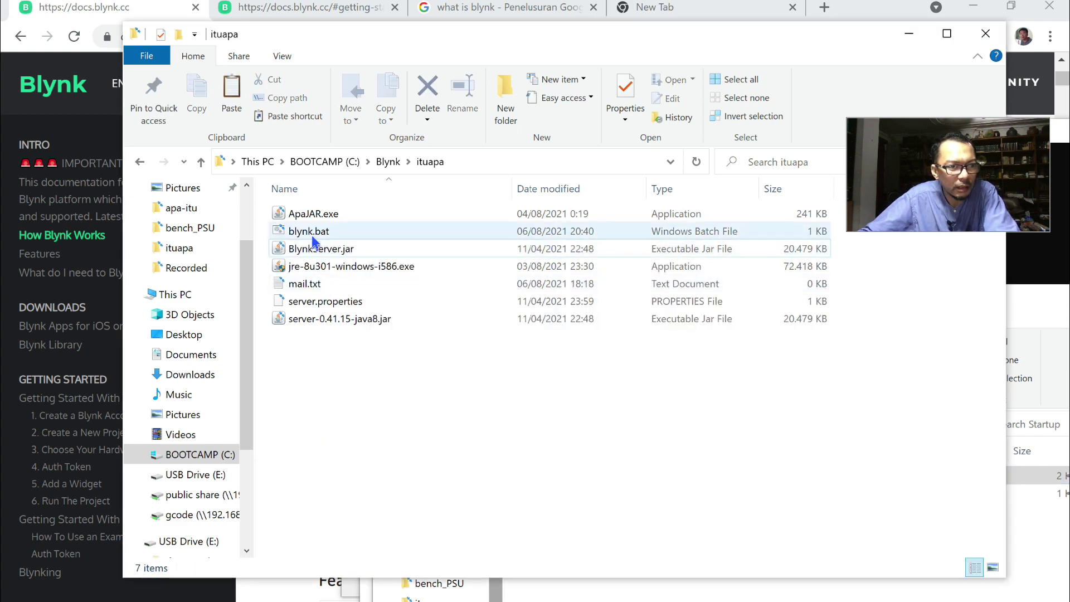
left_click(311, 233)
right_click(312, 236)
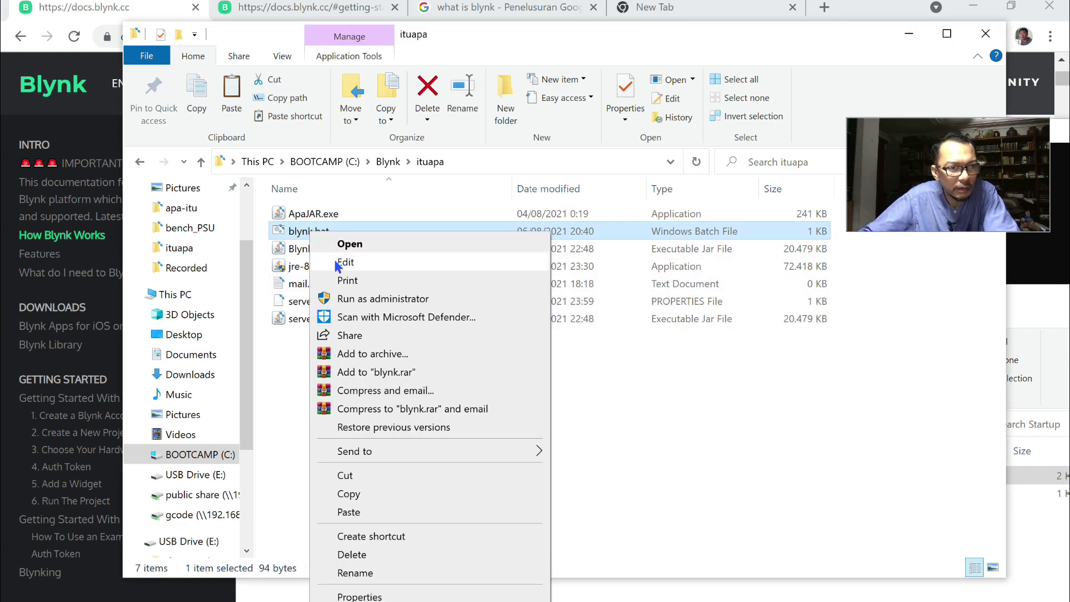
left_click(329, 261)
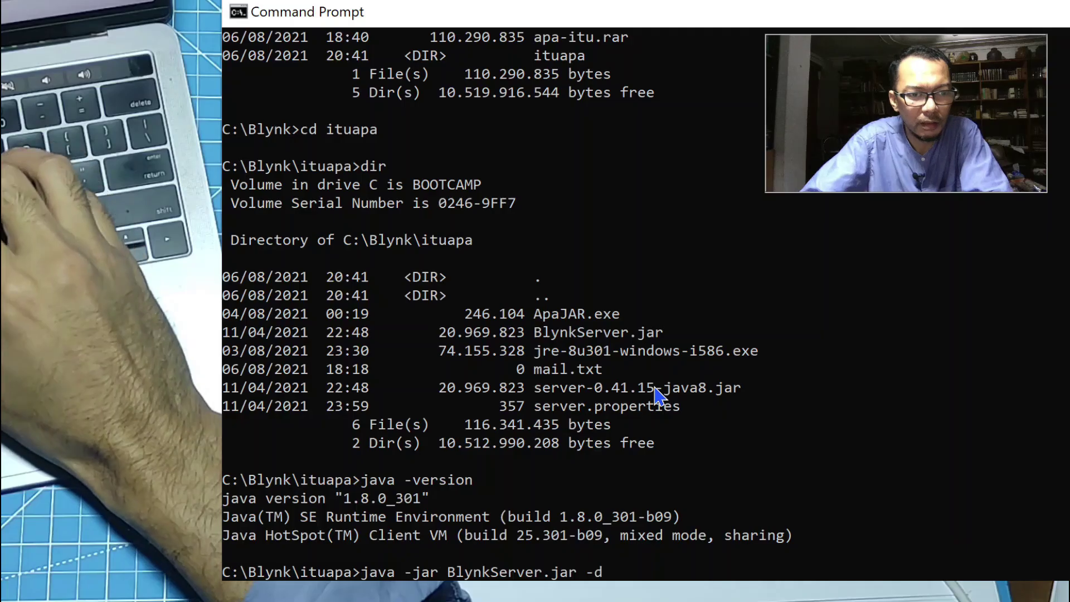
Complete the pending Command Prompt line with -datafolder c:\Blynk\ituapa and try to start the Blynk server
type("ata")
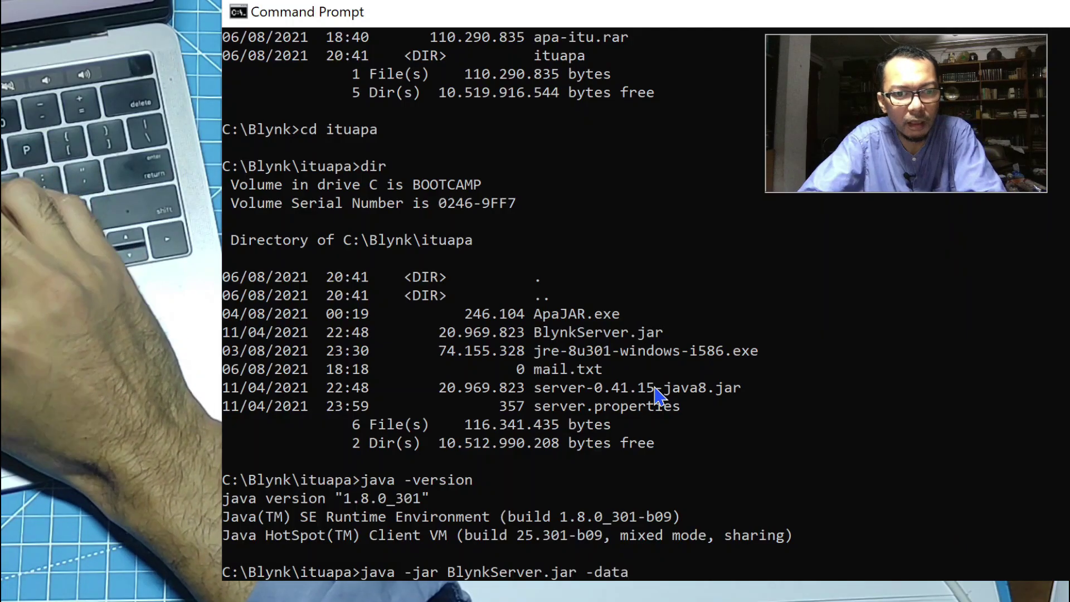
type("folder ")
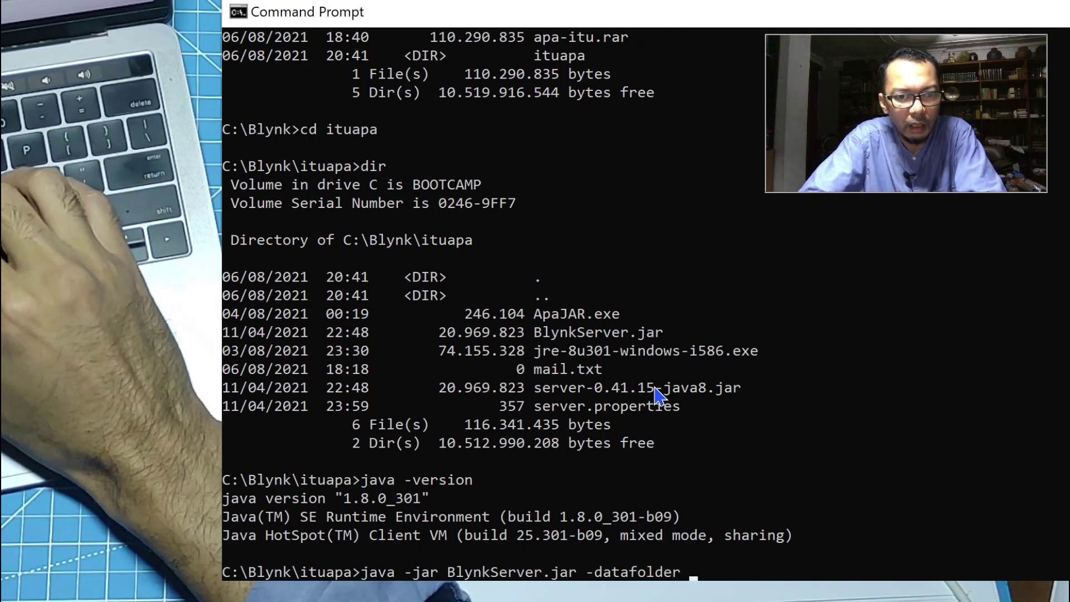
type("c:")
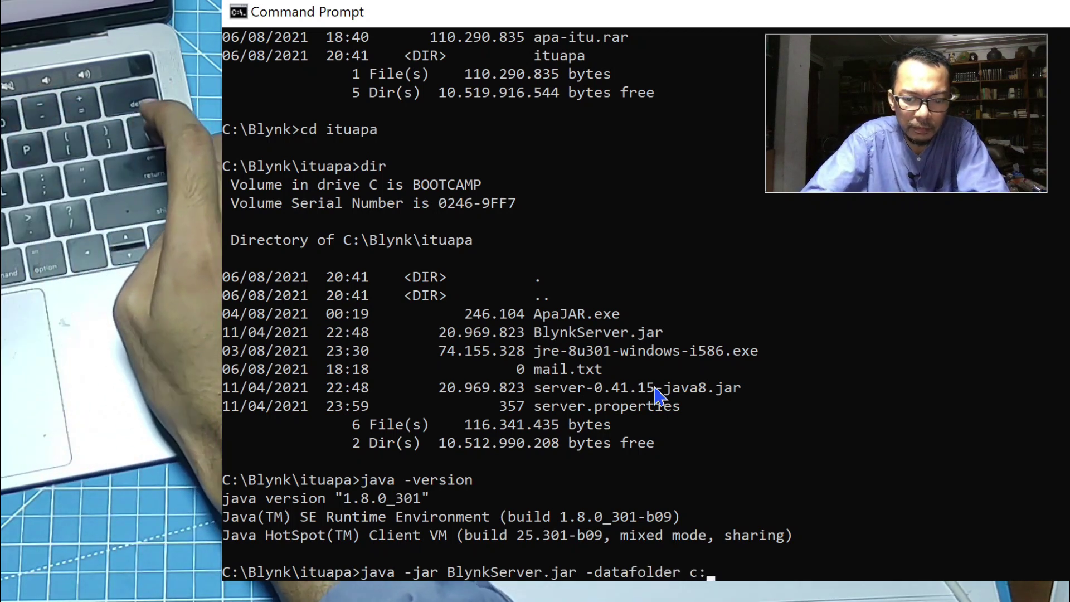
type("\\Blynk")
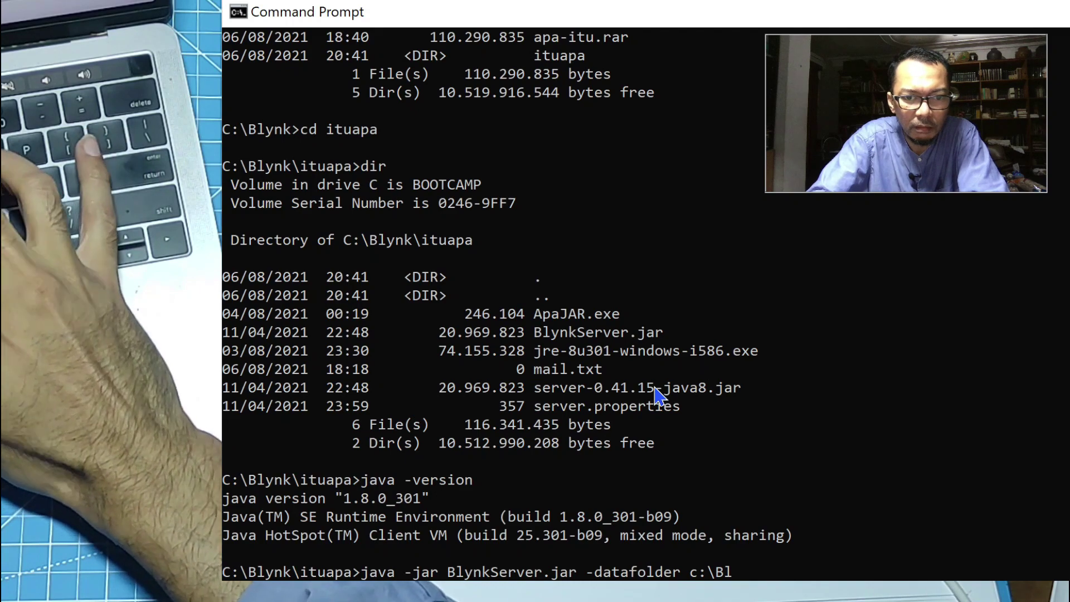
type("\\ituapa")
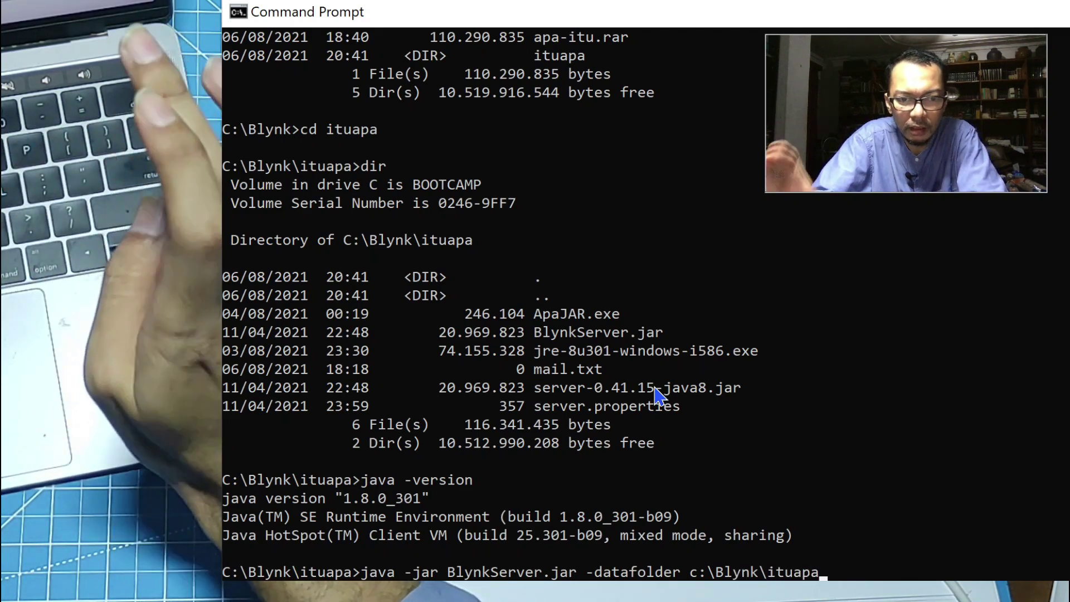
key("Return")
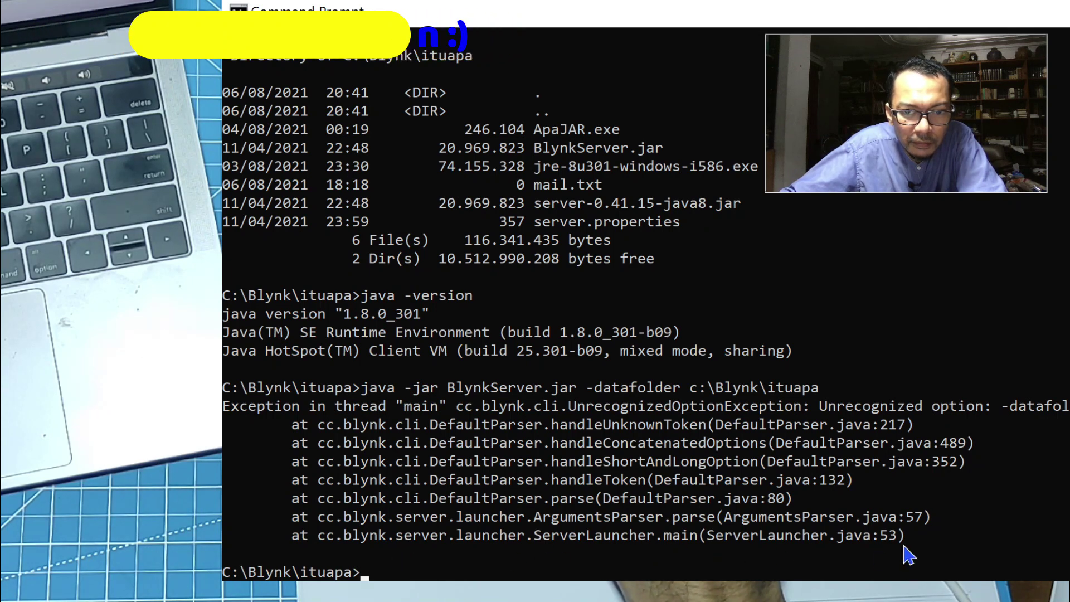
Recall the server command, correct the option to -dataFolder with a capital F, run it and view the latest output
key("Up")
key("Left")
key("Left")
key("Left")
key("Left")
key("Left")
key("Left")
key("Left")
key("Left")
key("Left")
key("Left")
key("Left")
key("Left")
key("Left")
key("Left")
key("Left")
key("Left")
key("Left")
key("Left")
key("Left")
key("Left")
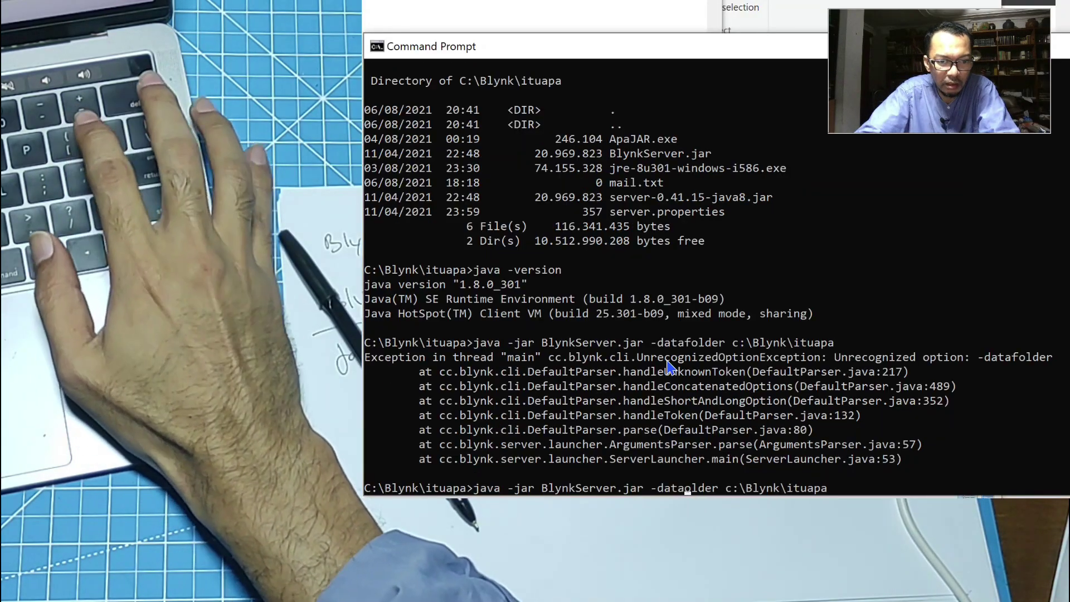
key("Delete")
type("F")
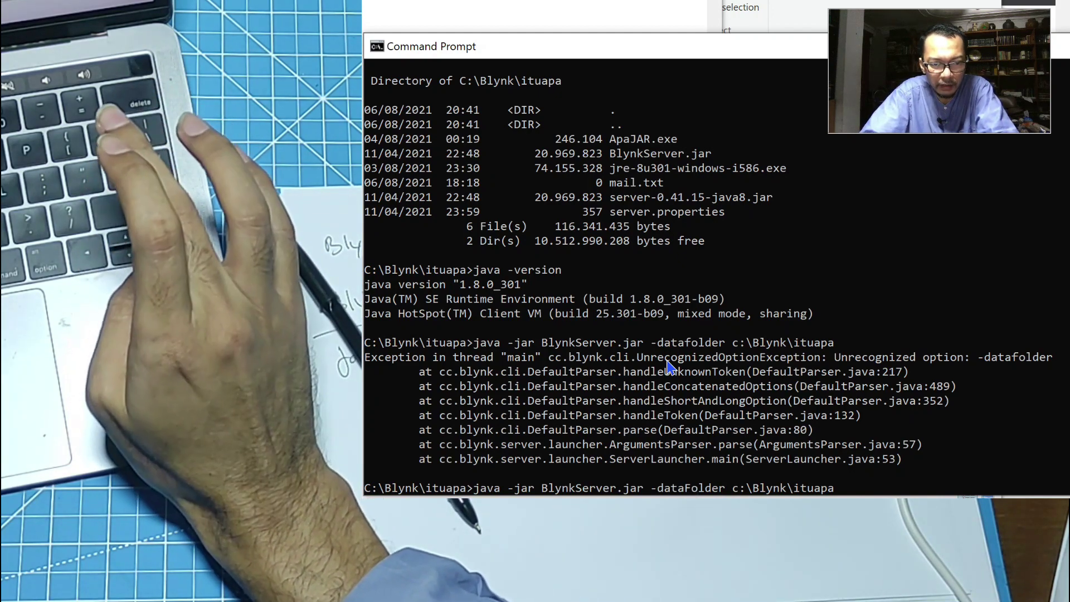
key("Return")
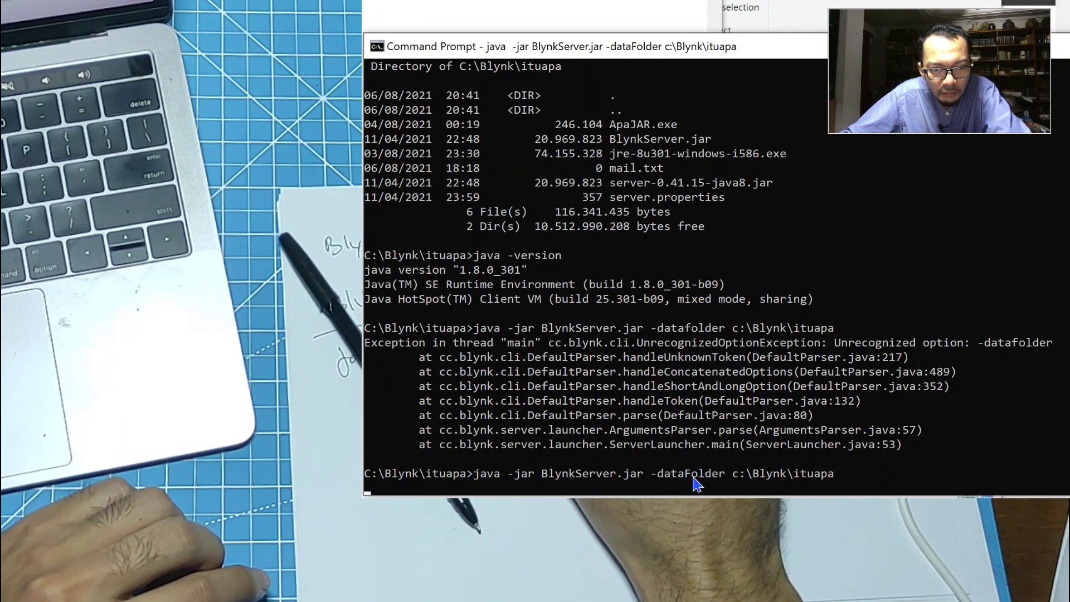
scroll(597, 357, "down", 6)
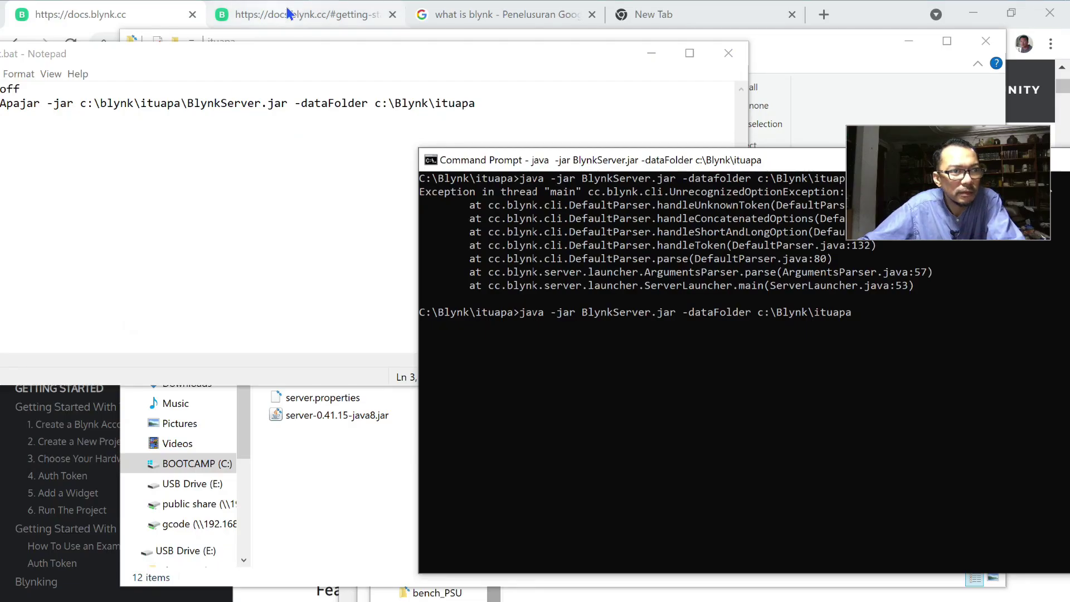
Bring the ituapa folder to the front and select server.properties
mouse_move(266, 3)
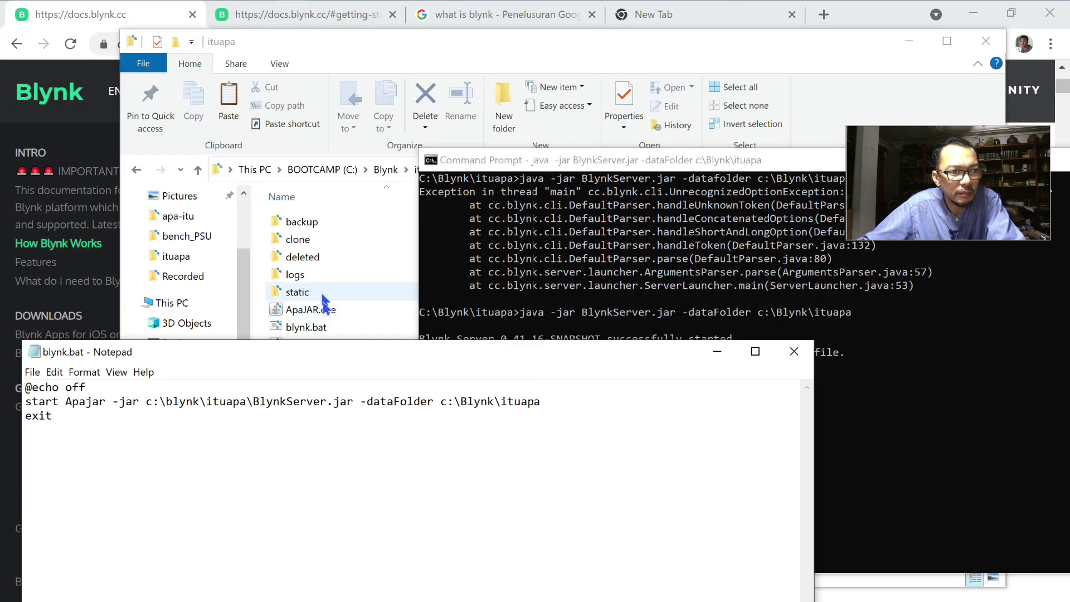
left_click(327, 41)
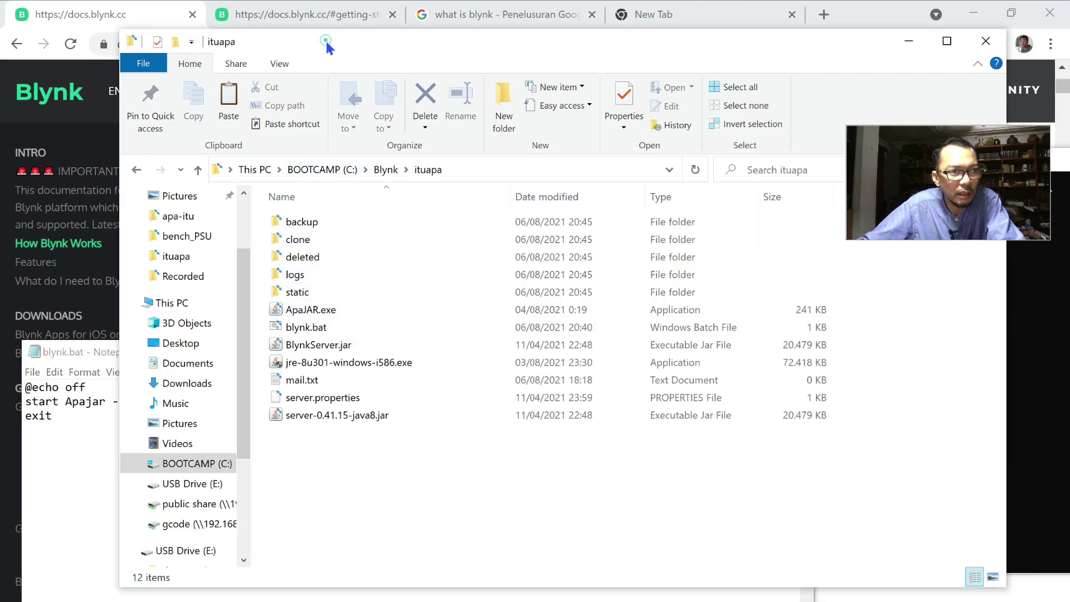
right_click(333, 399)
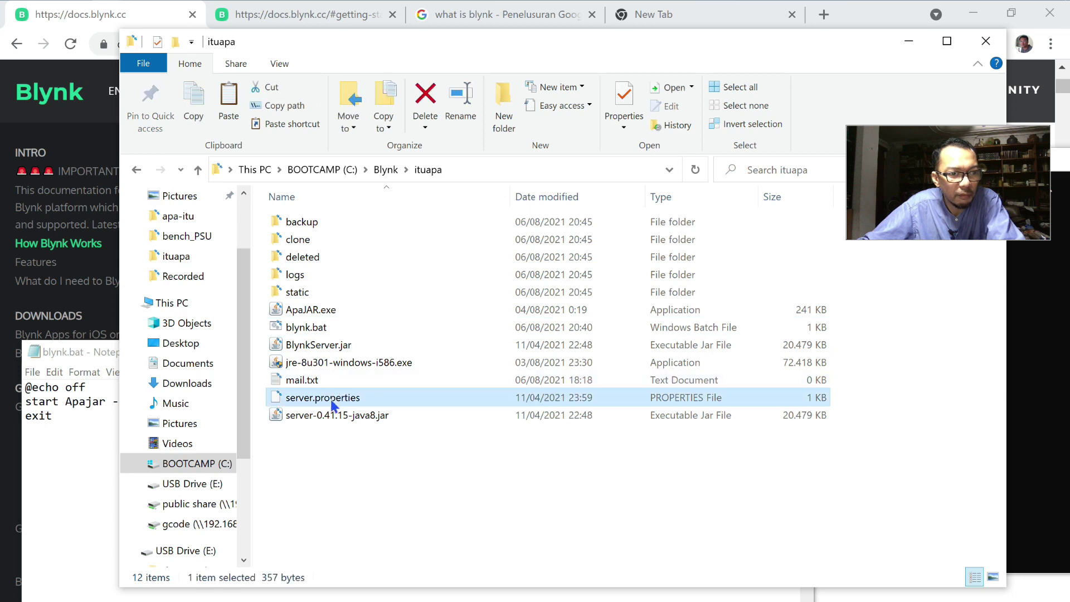